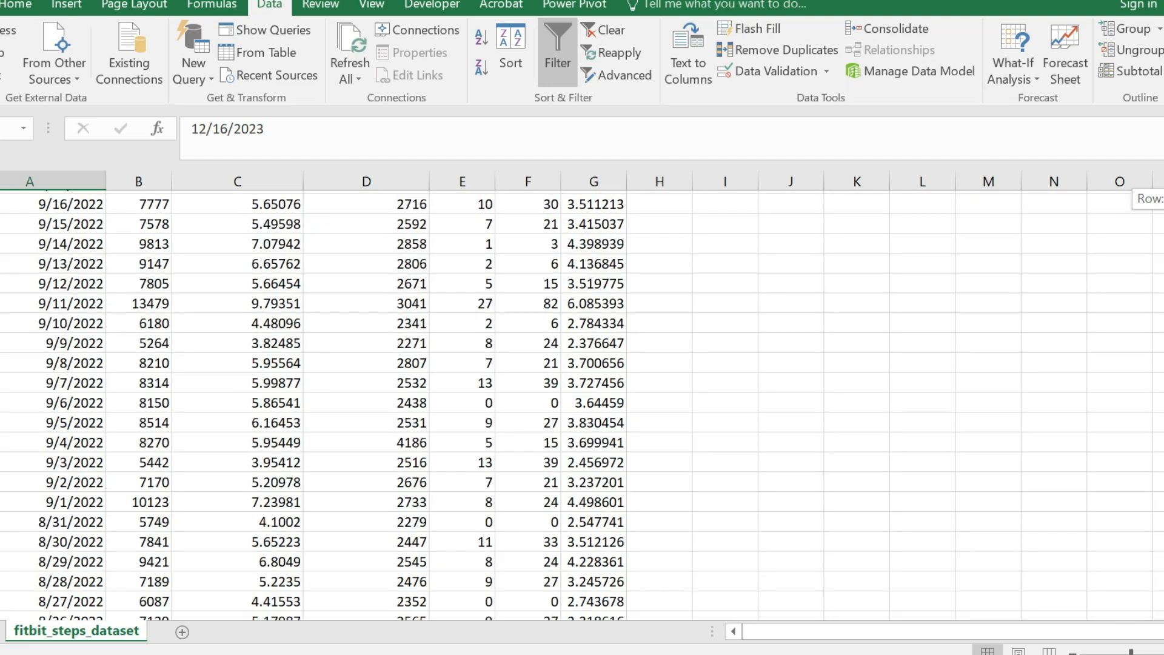
# Look through the dated rows of the fitbit_steps_dataset worksheet, going back up towards its beginning.
pyautogui.click(64, 597)
pyautogui.scroll(20, 57, 558)
pyautogui.moveTo(1163, 543); pyautogui.dragTo(1163, 200)
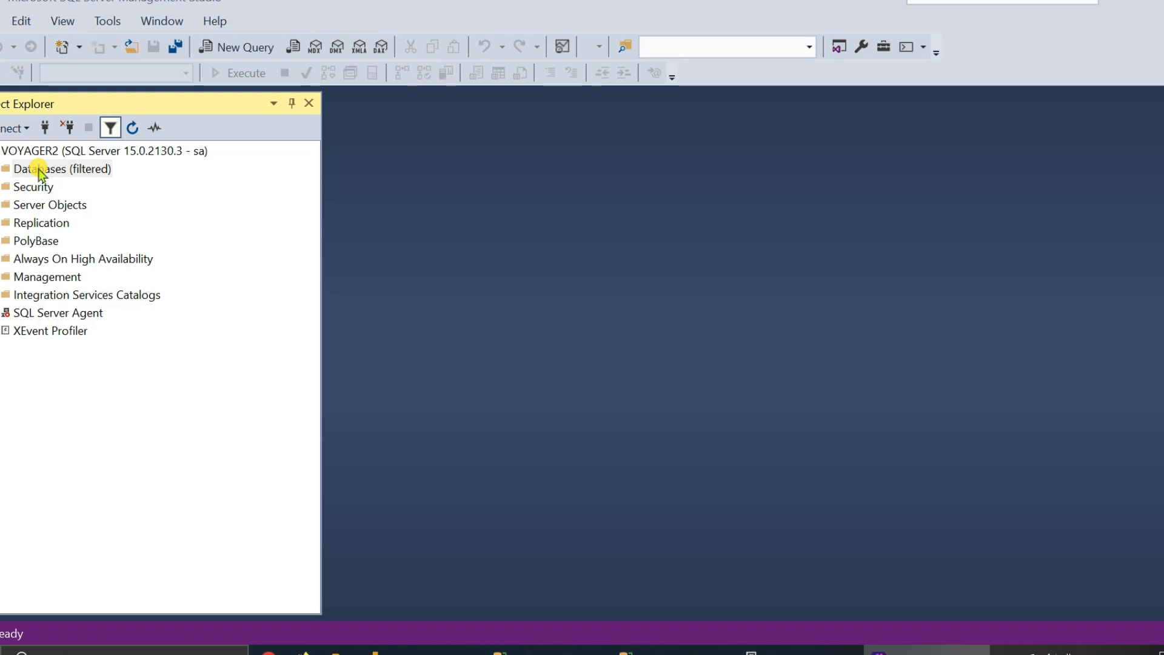
# In SQL Server Management Studio, create a new database named Fitbit with the default owner.
pyautogui.rightClick(38, 169)
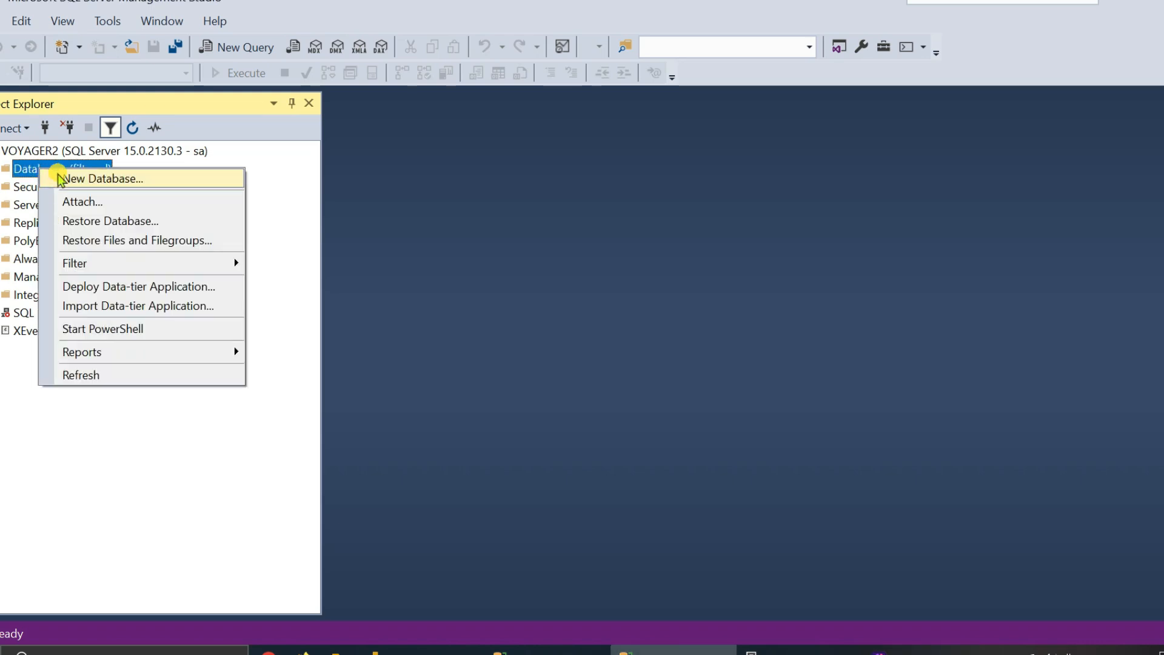
pyautogui.click(57, 175)
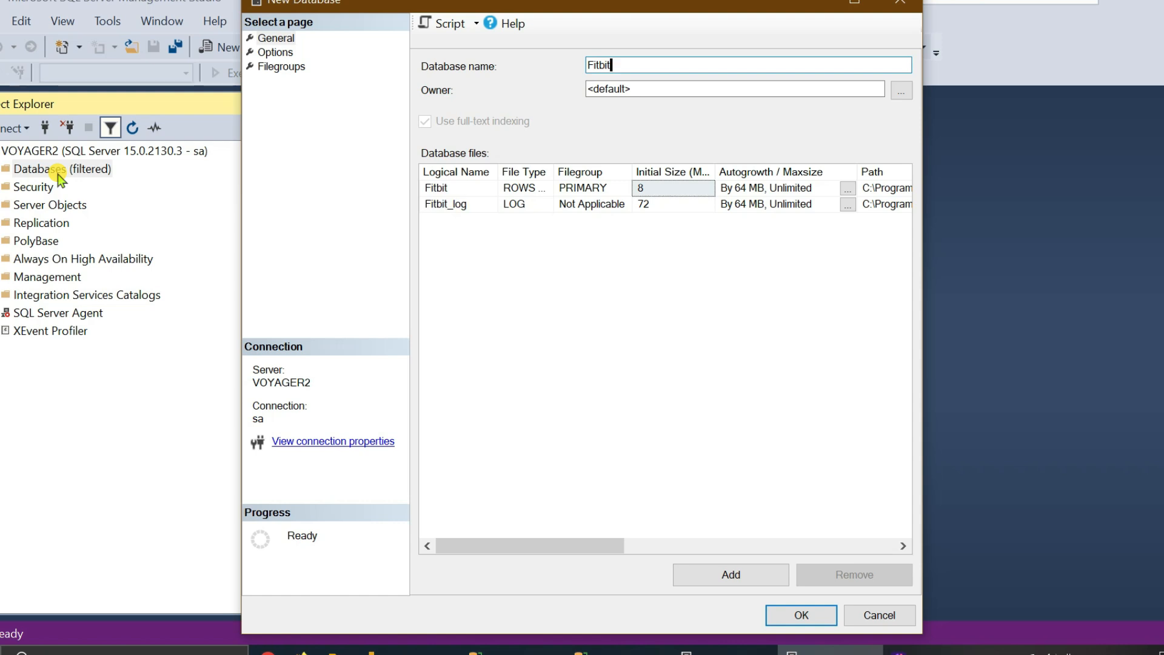
pyautogui.click(799, 615)
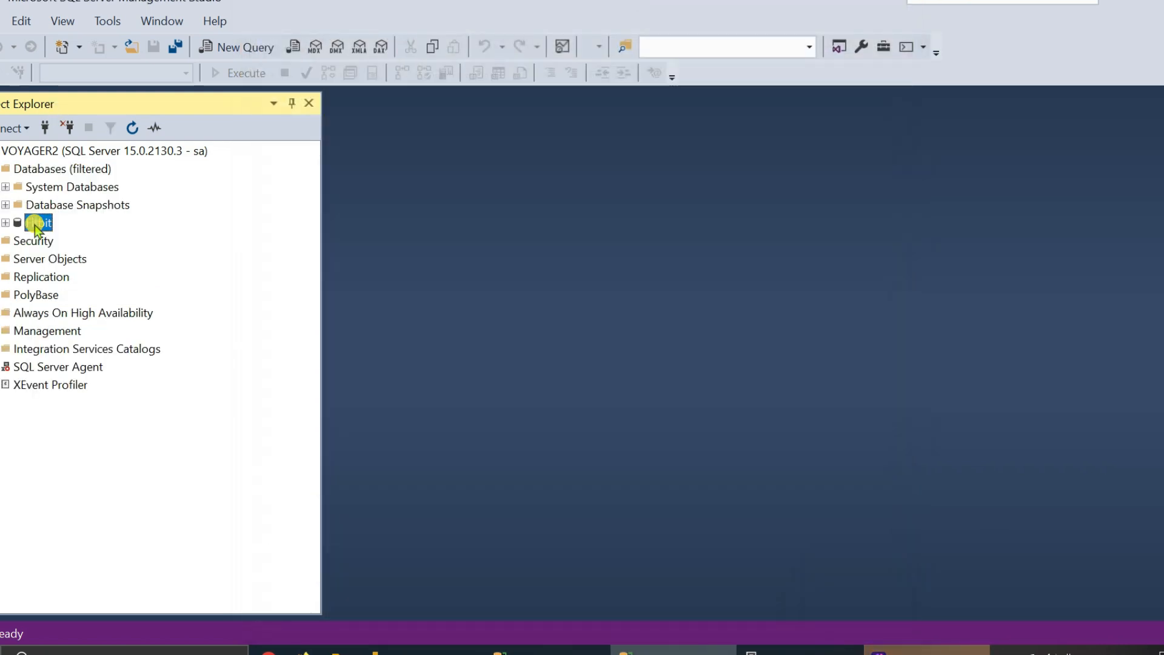
# Start a flat file import into the Fitbit database from fitbit_steps_dataset.csv, with table name fitbit_steps_dataset and schema dbo.
pyautogui.rightClick(34, 224)
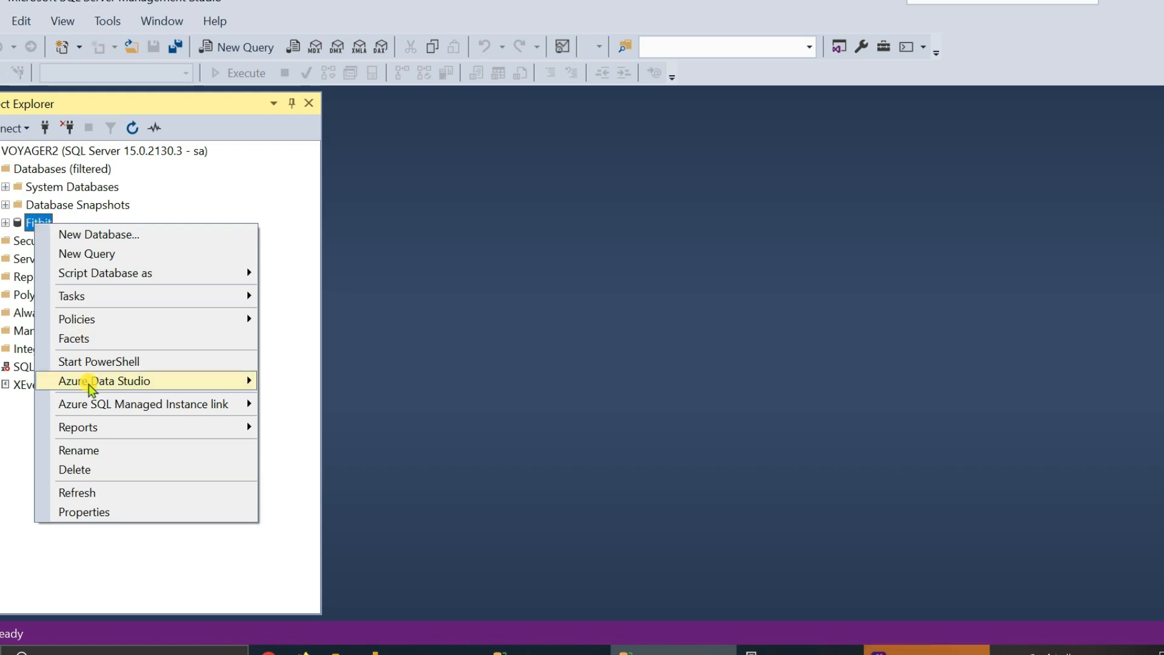
pyautogui.moveTo(133, 301)
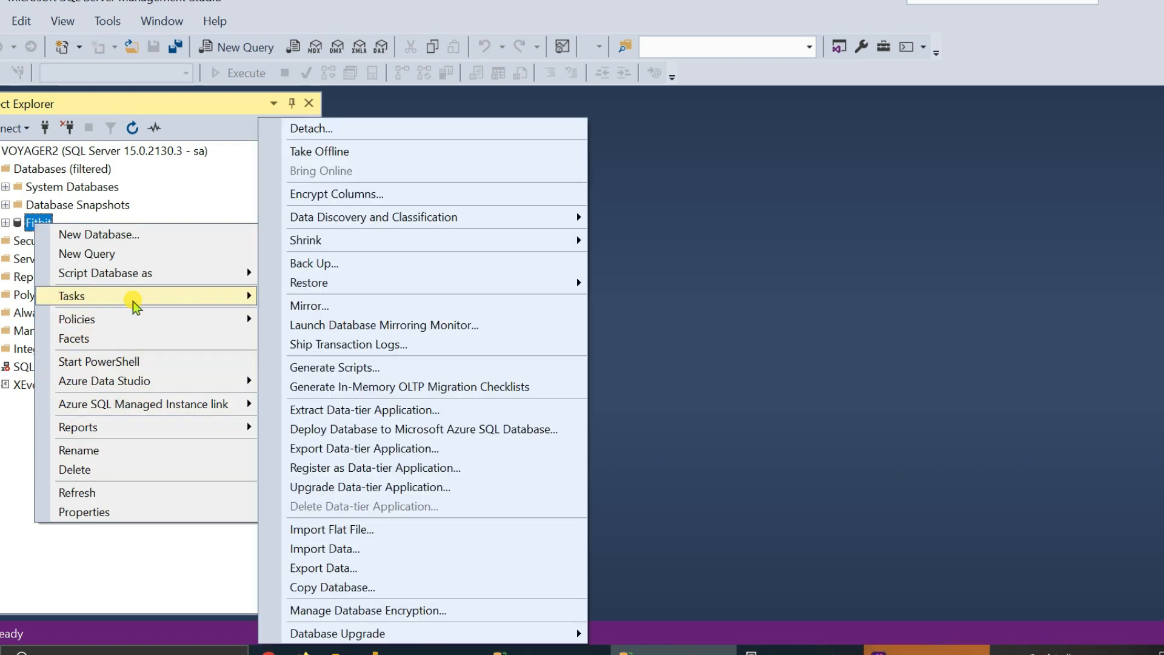
pyautogui.click(347, 529)
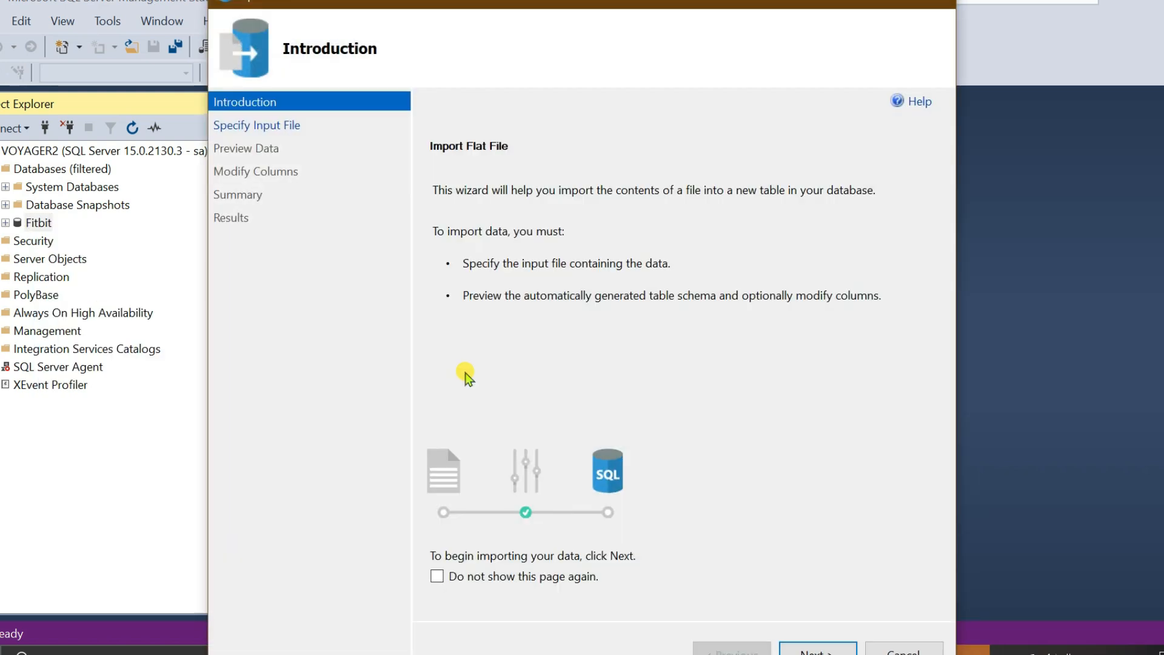
pyautogui.click(815, 648)
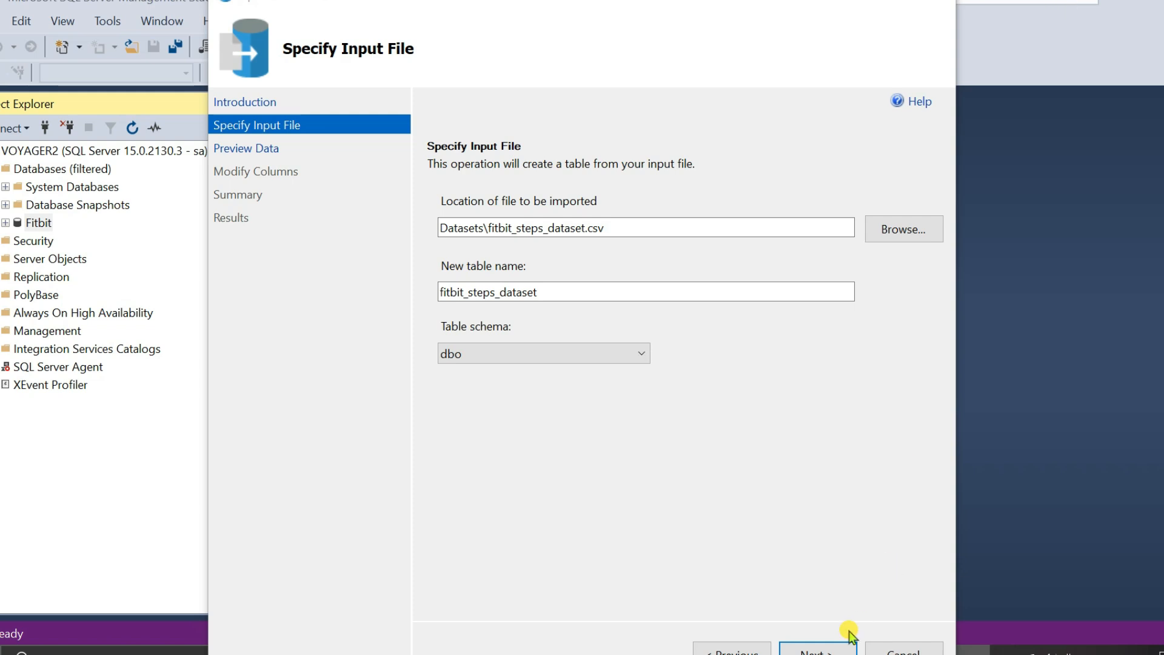
pyautogui.click(811, 644)
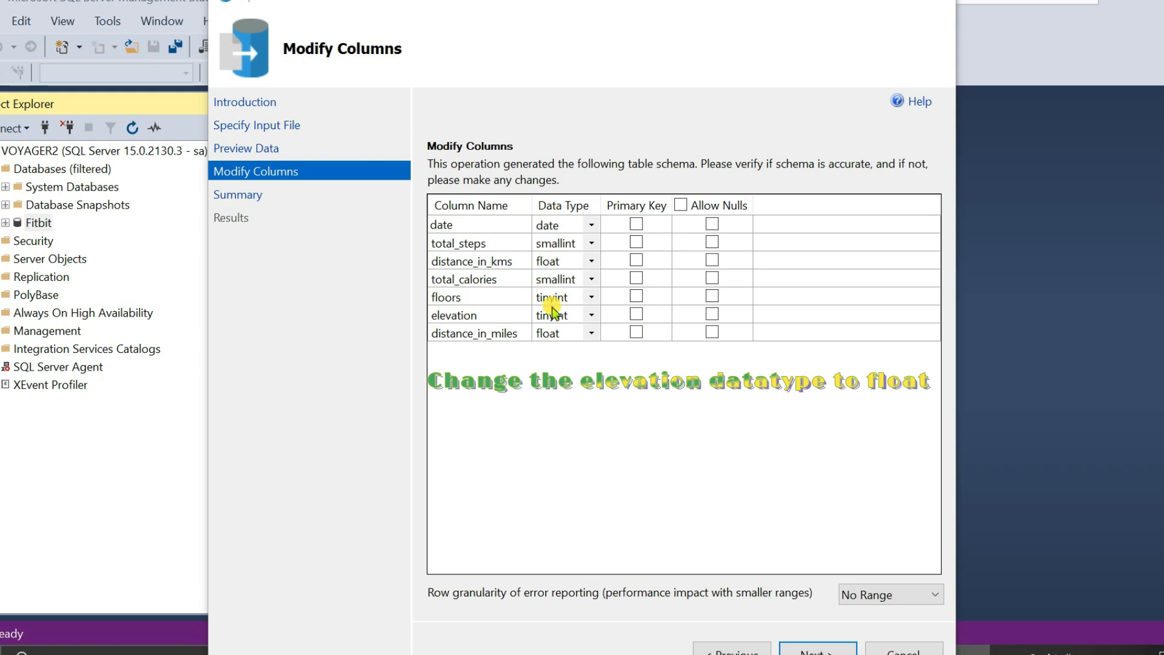
# Set the elevation column's data type to float, then complete the flat file import and close the wizard.
pyautogui.click(570, 314)
pyautogui.click(568, 314)
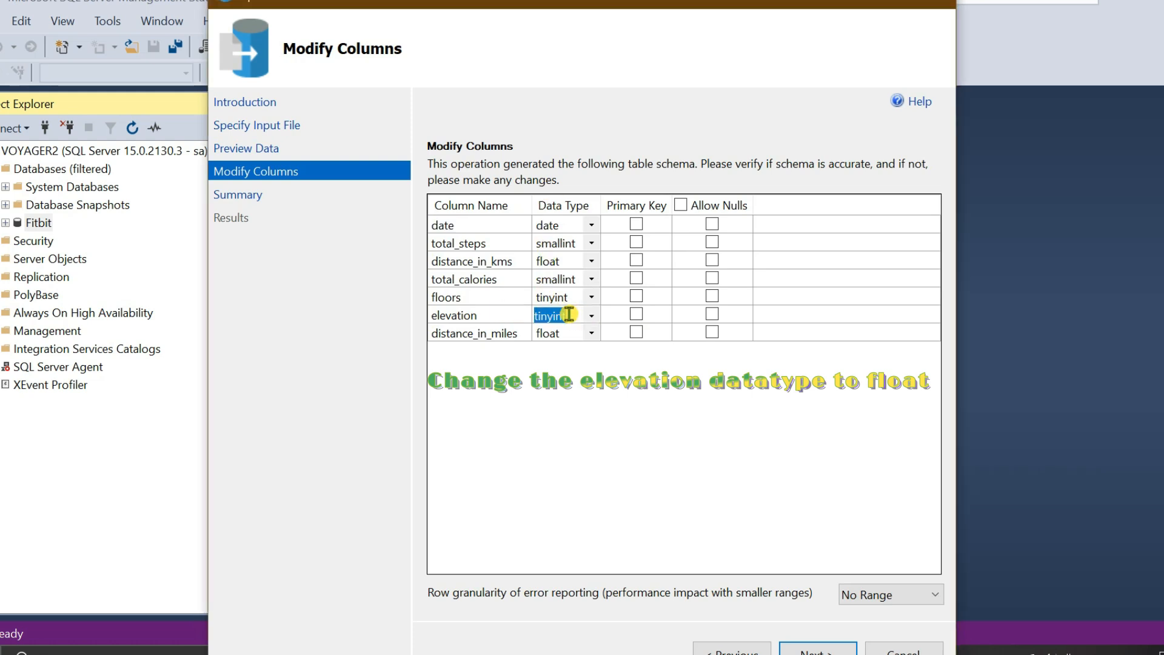
pyautogui.write('float')
pyautogui.press('Tab')
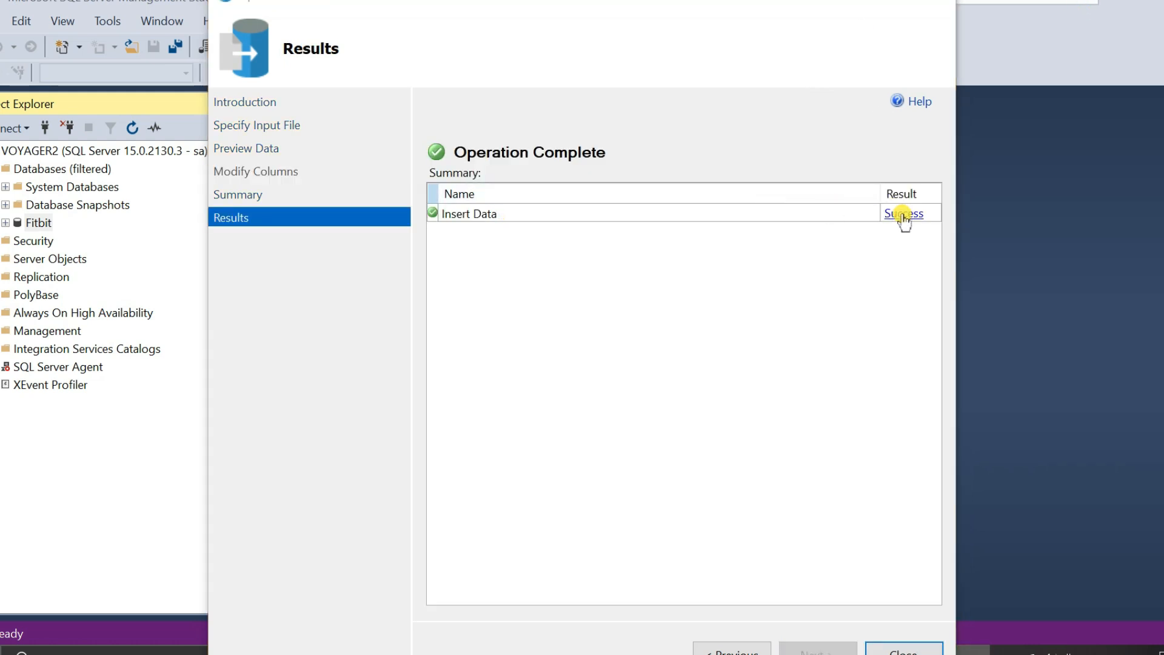
pyautogui.click(901, 649)
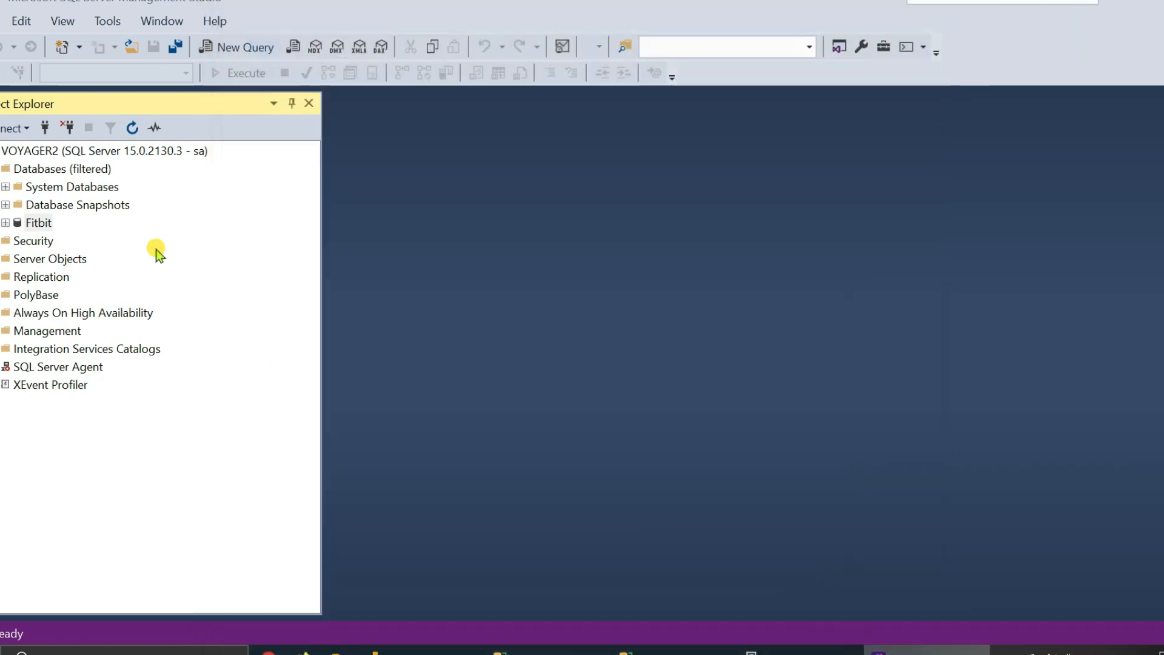
# Expand the Fitbit database's tables and view the top 1000 rows of dbo.fitbit_steps_dataset.
pyautogui.click(7, 223)
pyautogui.click(16, 258)
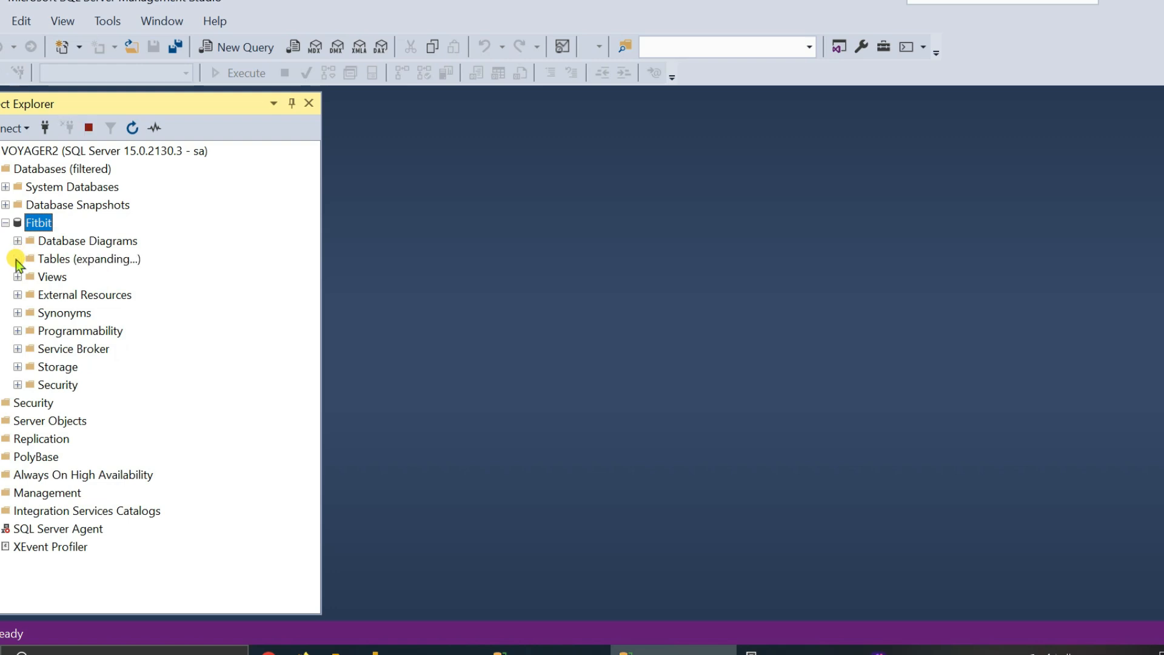
pyautogui.click(69, 349)
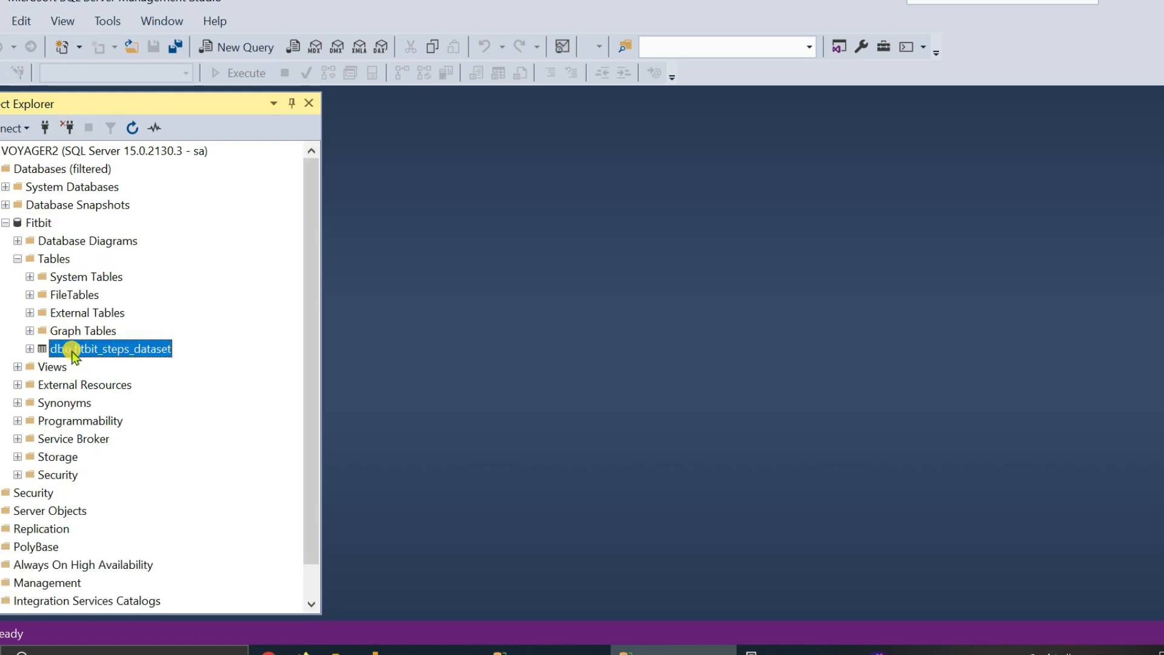
pyautogui.rightClick(72, 351)
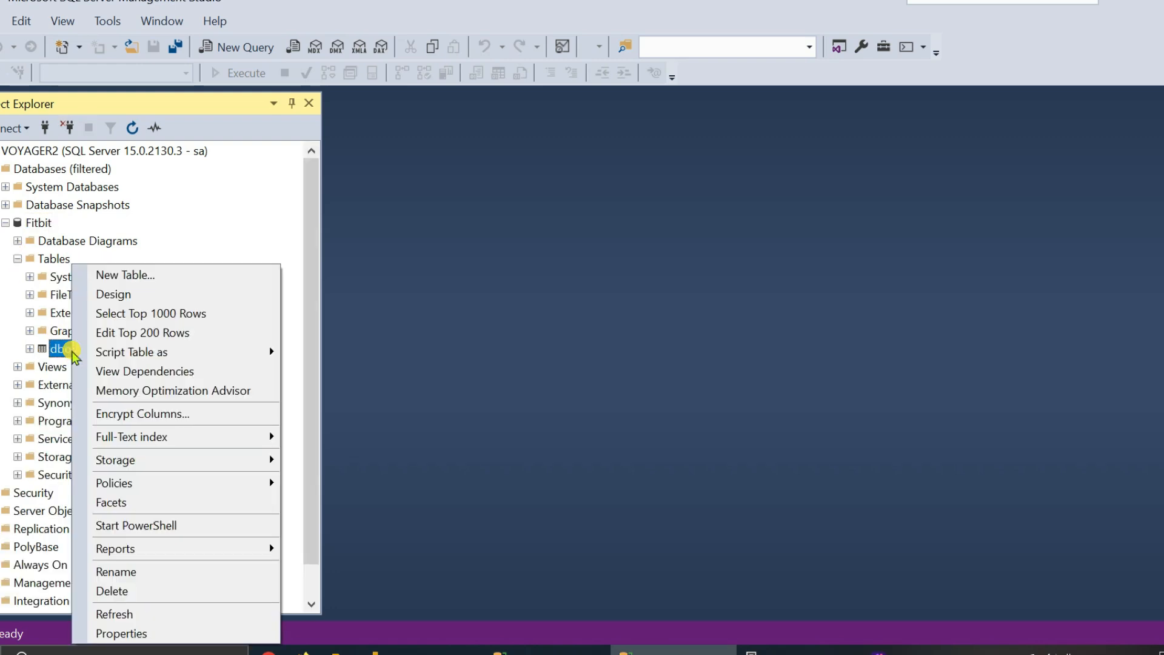
pyautogui.click(110, 313)
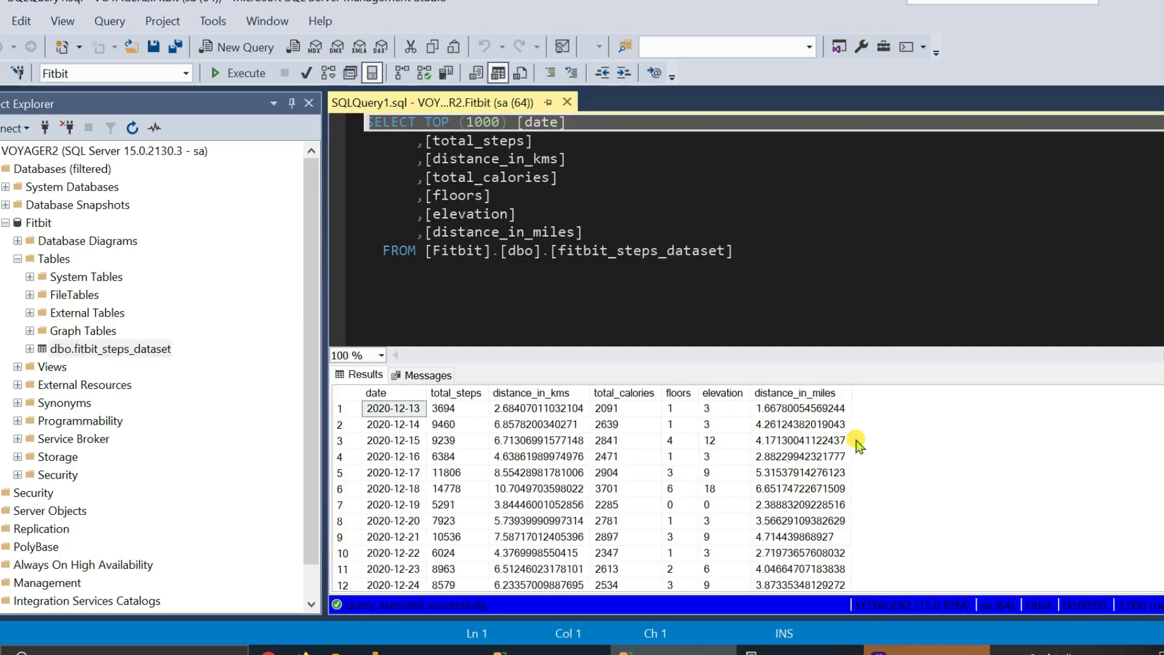
pyautogui.scroll(-4, 709, 494)
pyautogui.scroll(4, 709, 494)
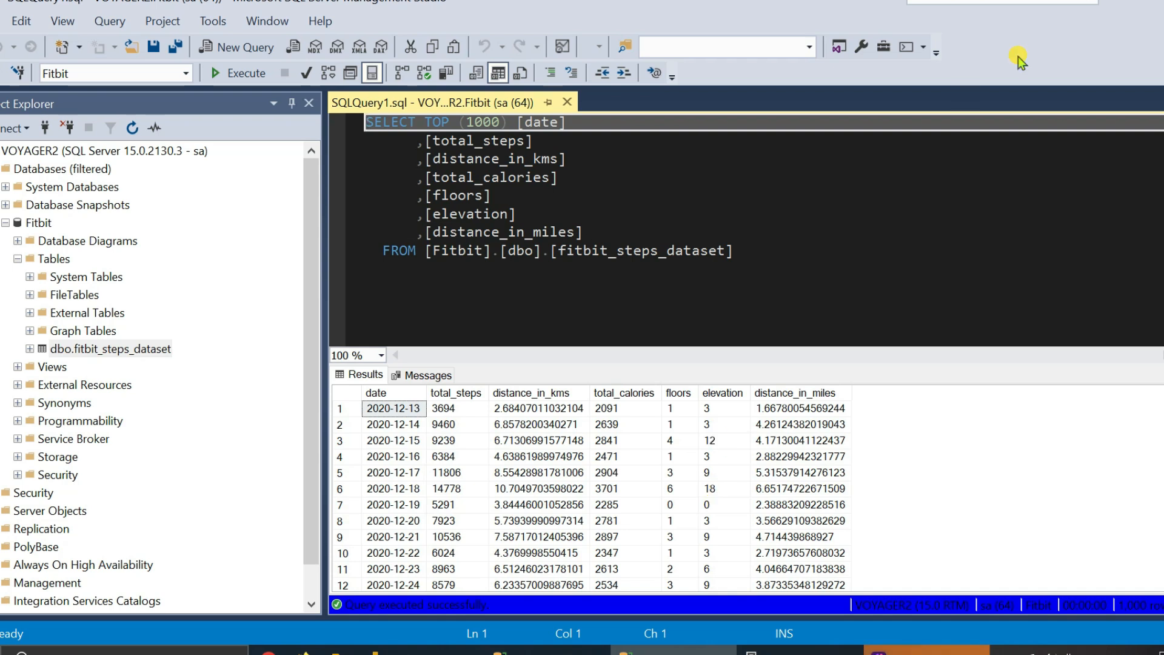
# Create a new query containing "USE Fitbit;", execute it and start a new line below.
pyautogui.click(233, 50)
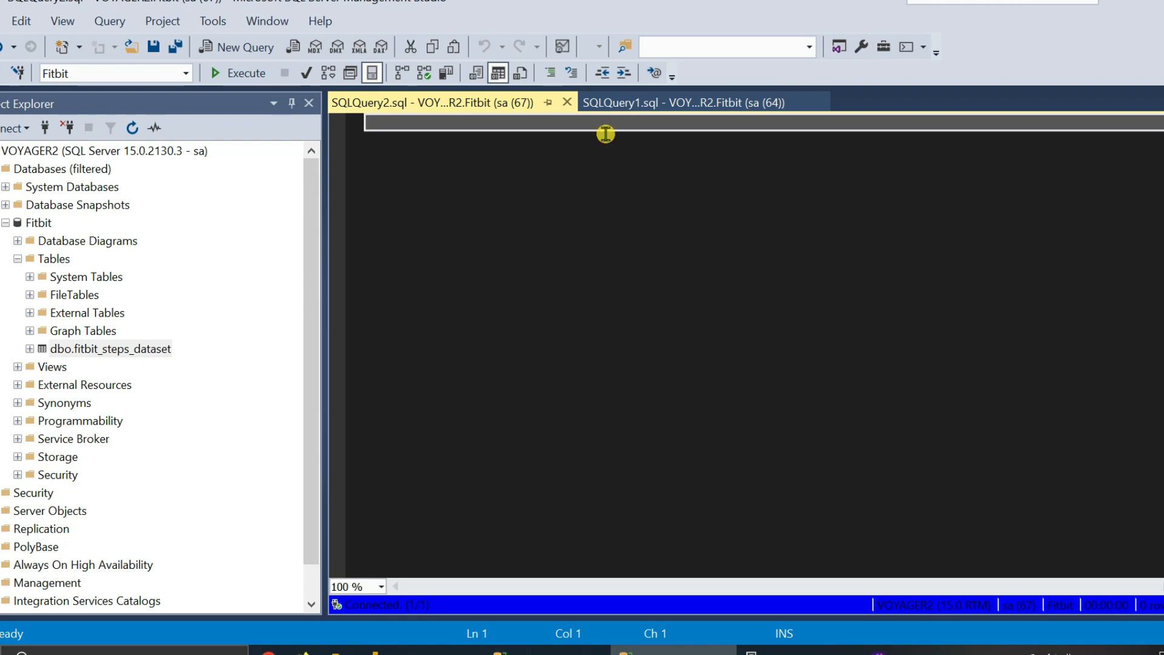
pyautogui.write('USE Fitbit;')
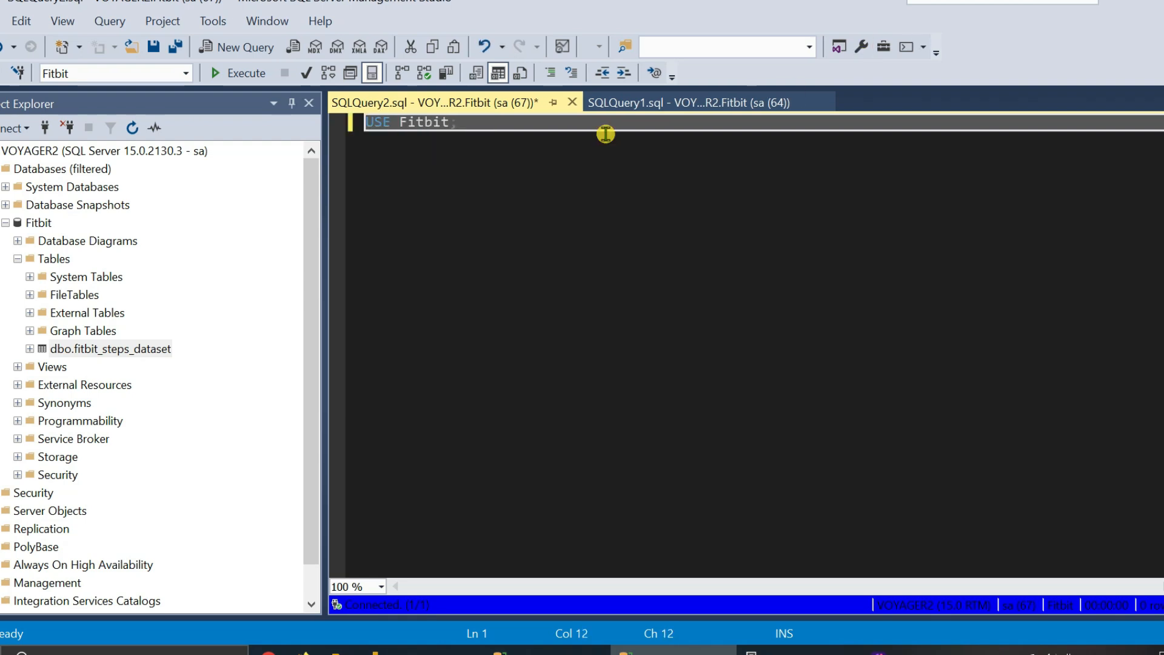
pyautogui.click(309, 73)
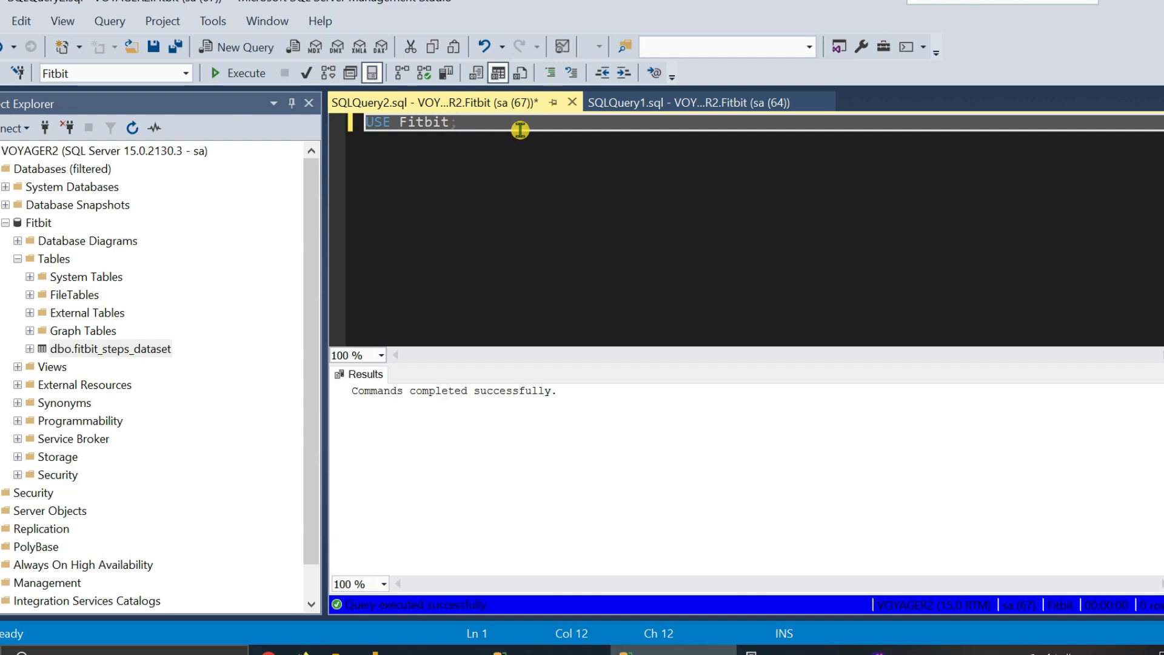
pyautogui.press('Return')
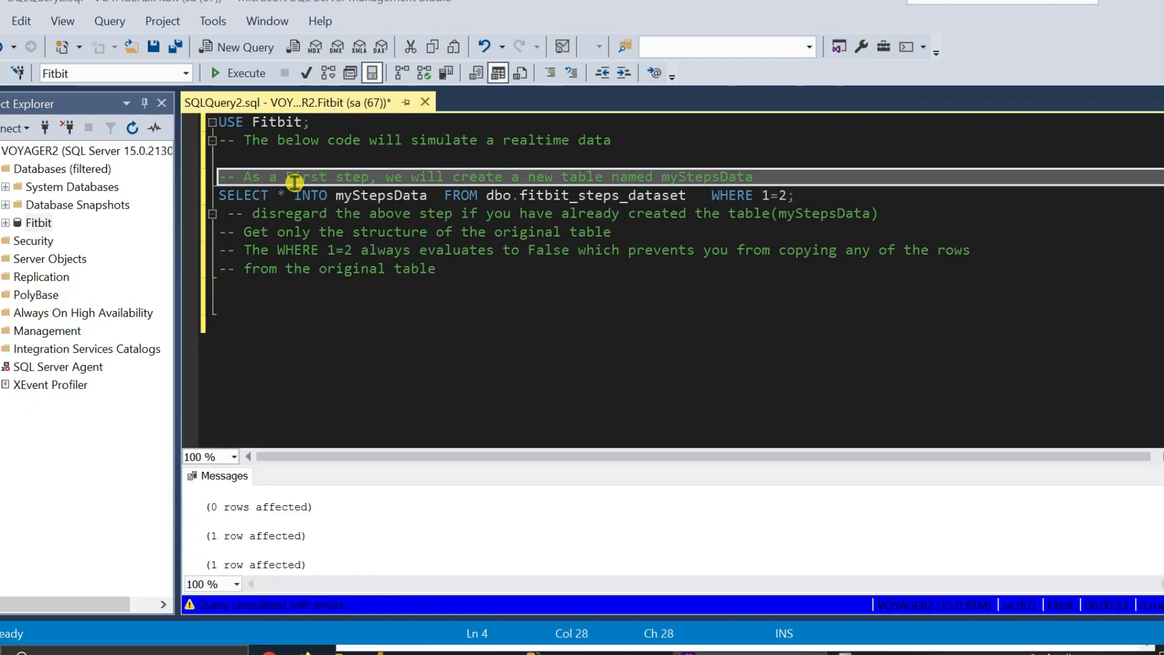
# Examine the script's comments, the SELECT INTO myStepsData statement with its WHERE 1=2 clause, and the Fitbit database's existing tables.
pyautogui.click(281, 128)
pyautogui.click(451, 143)
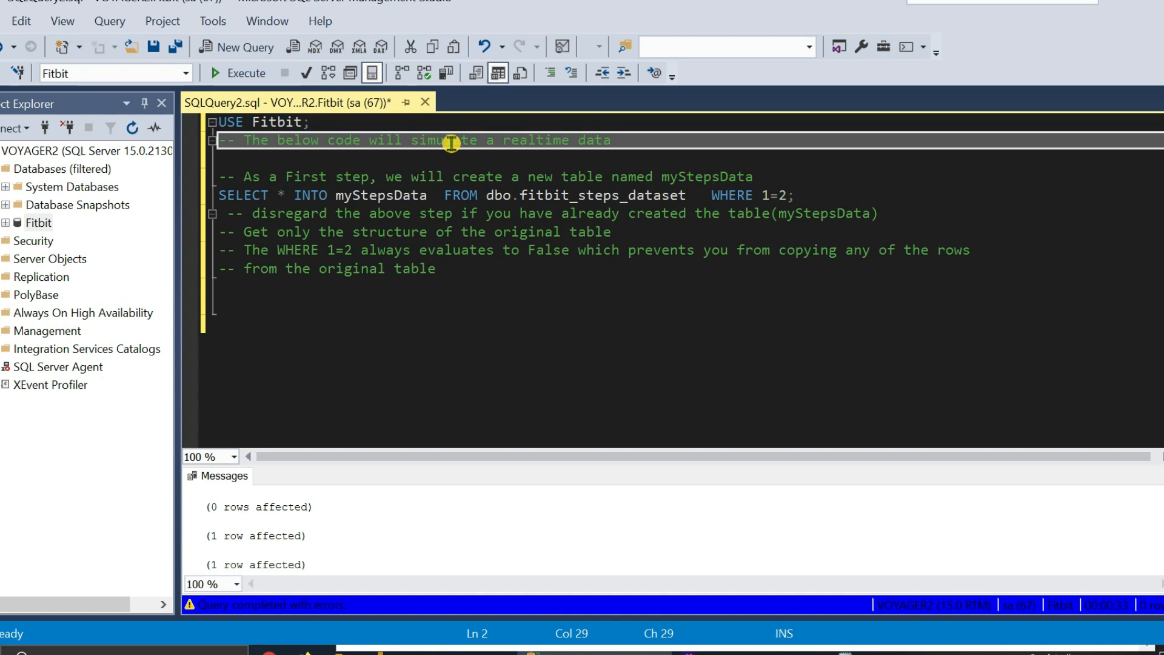
pyautogui.click(296, 177)
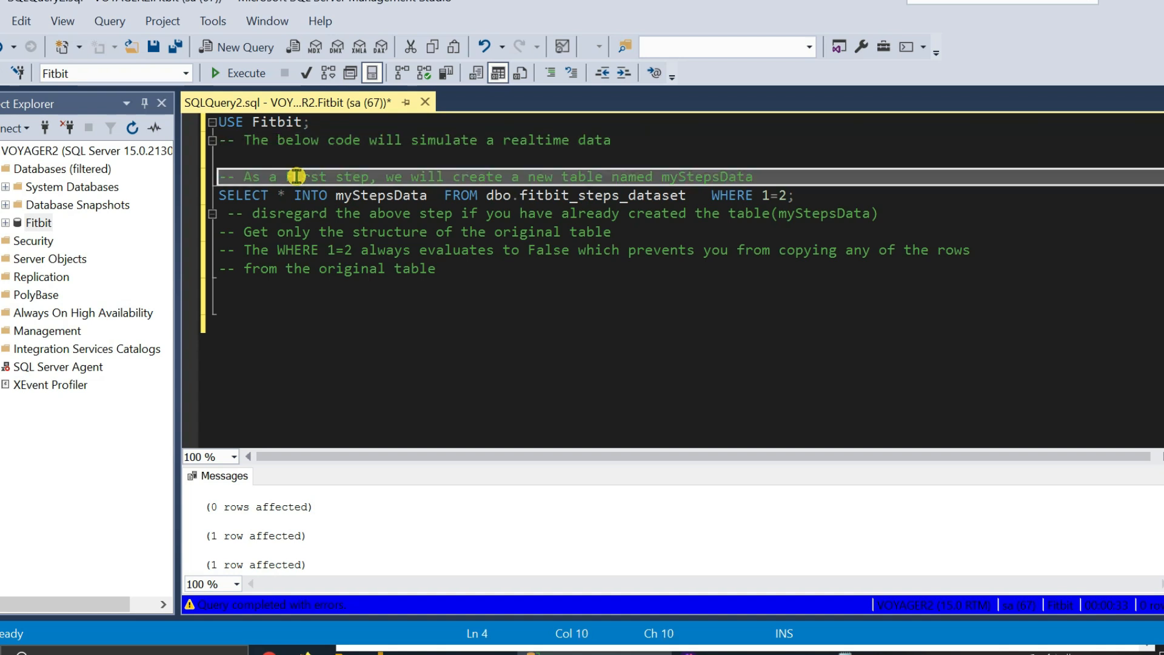
pyautogui.click(402, 195)
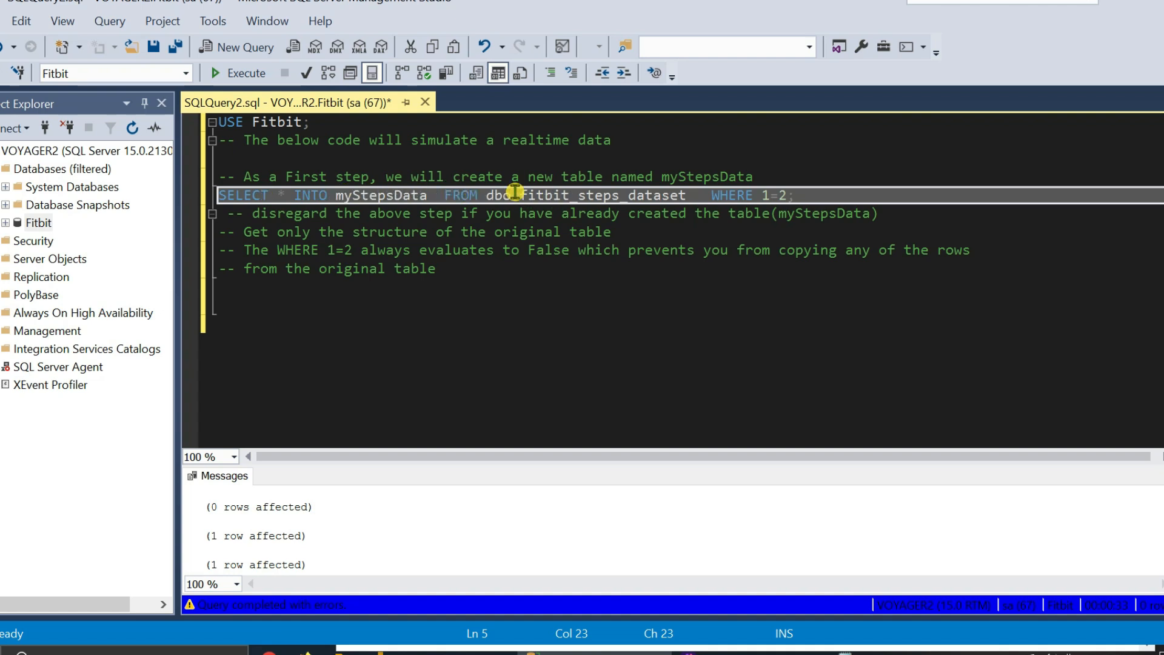
pyautogui.click(6, 222)
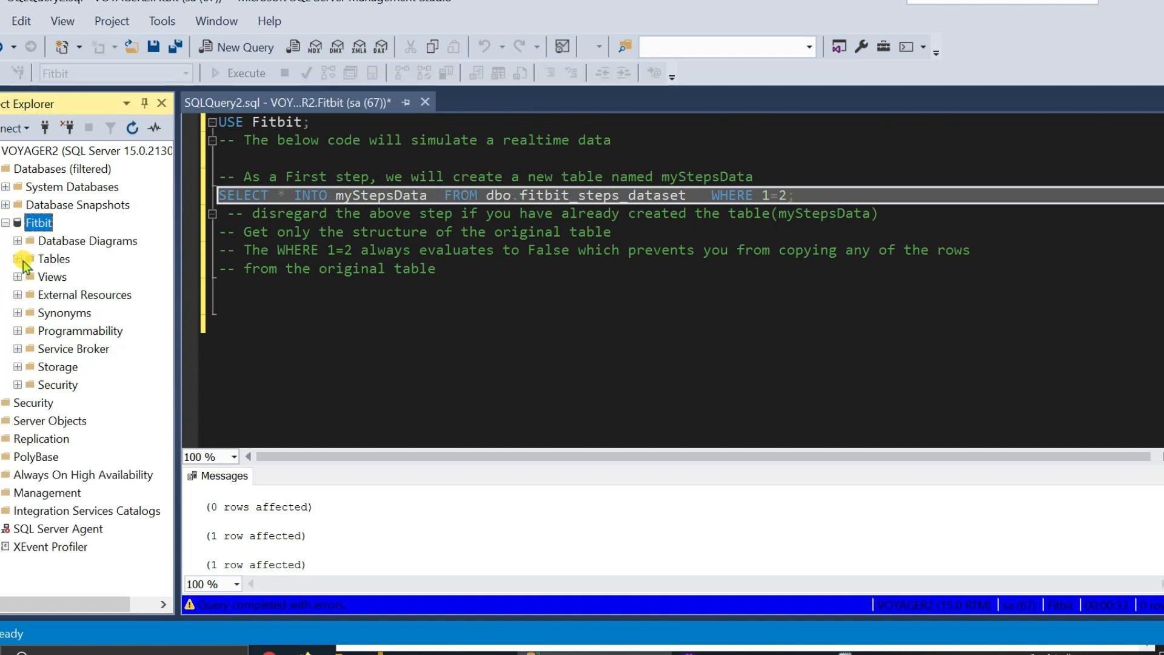
pyautogui.click(29, 260)
pyautogui.click(19, 260)
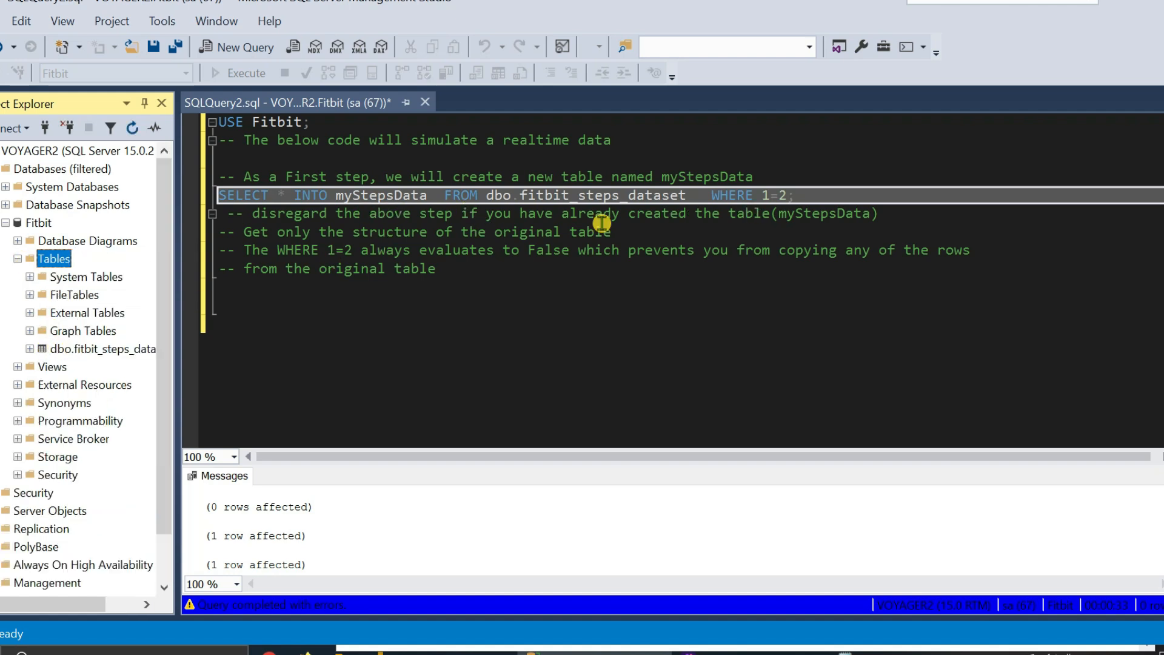
pyautogui.moveTo(245, 233); pyautogui.dragTo(628, 226)
pyautogui.click(713, 195)
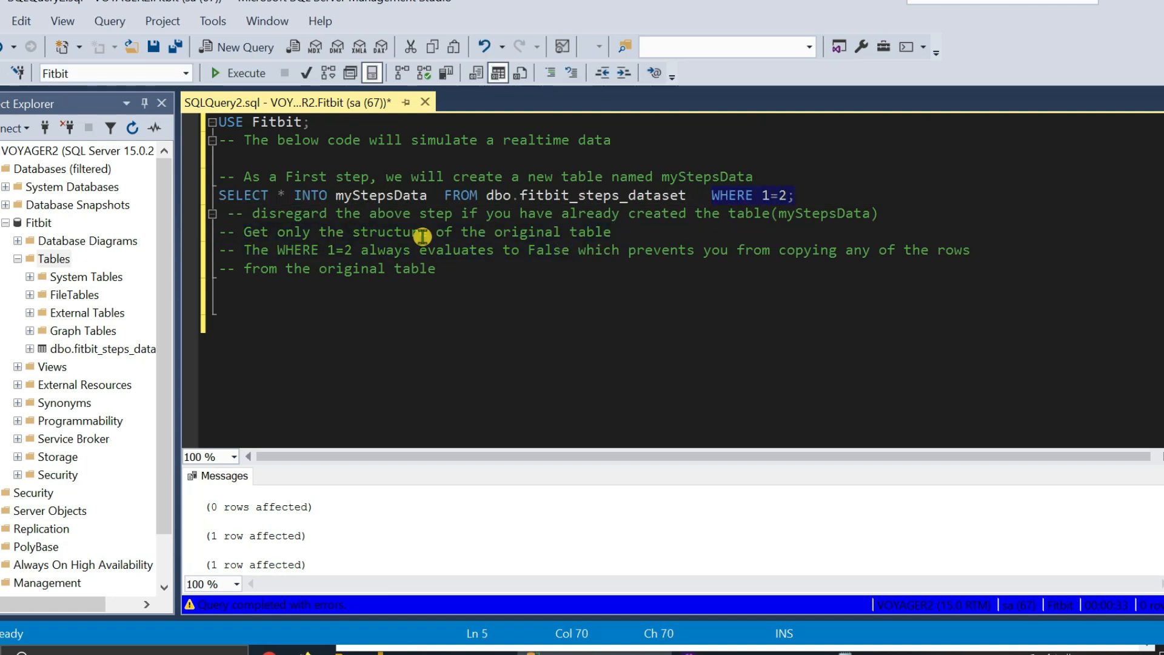
pyautogui.click(388, 250)
pyautogui.click(428, 268)
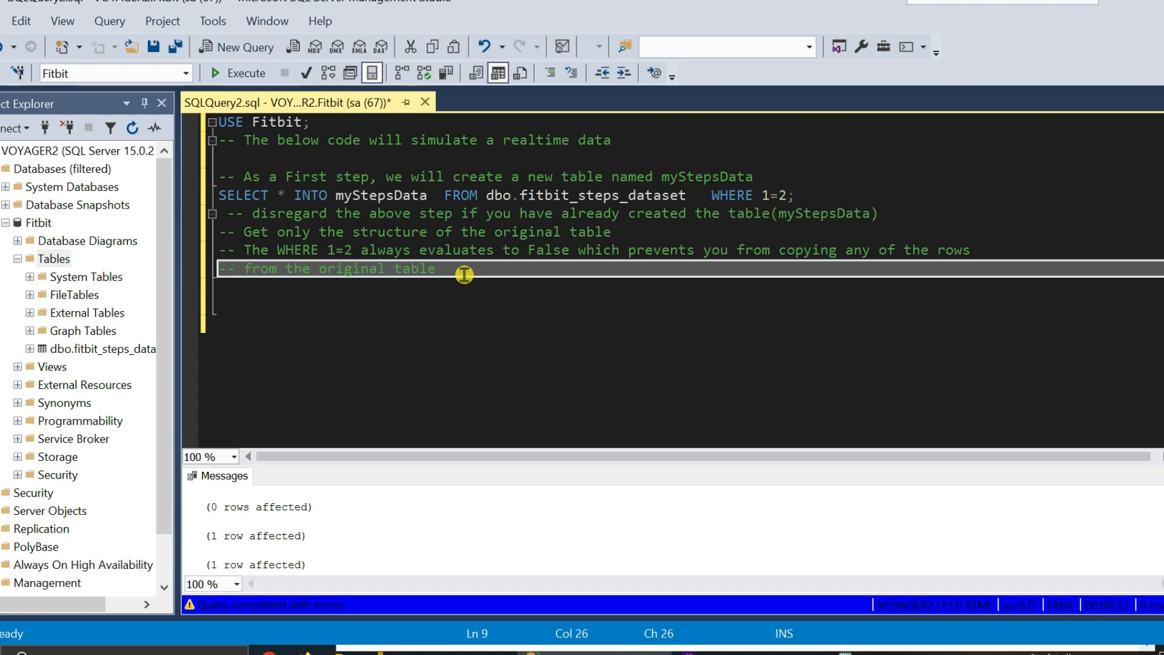
# Execute the script to create myStepsData with the structure of dbo.fitbit_steps_dataset, add blank lines below it and refresh the object list.
pyautogui.click(238, 72)
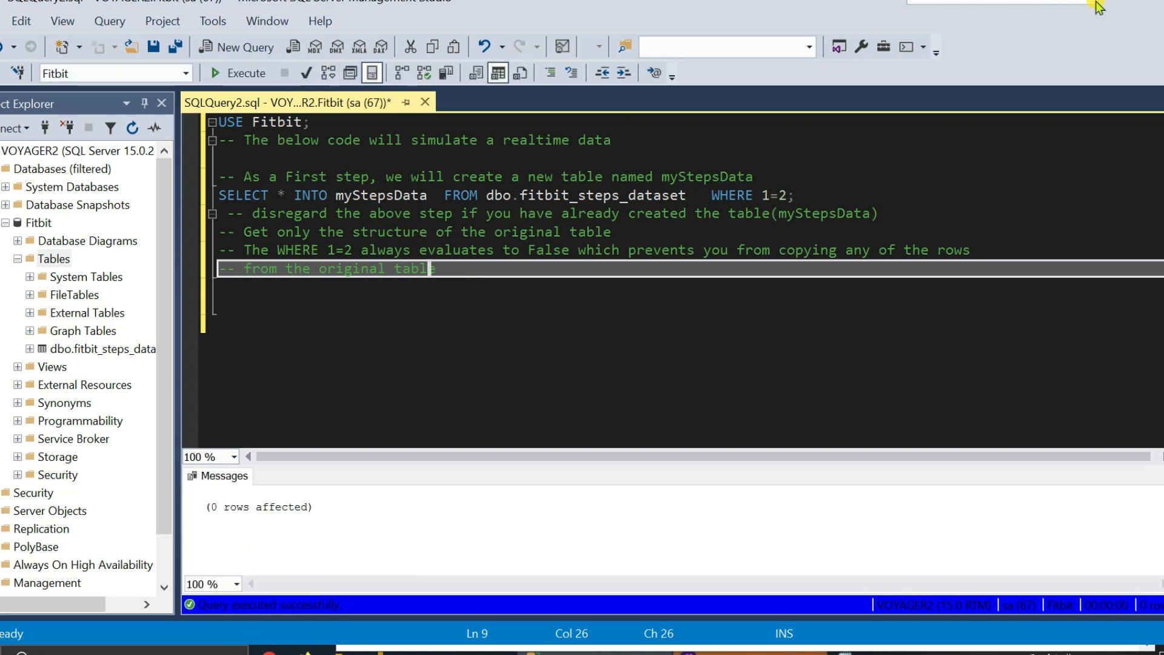
pyautogui.press('Return')
pyautogui.press('Return')
pyautogui.click(133, 128)
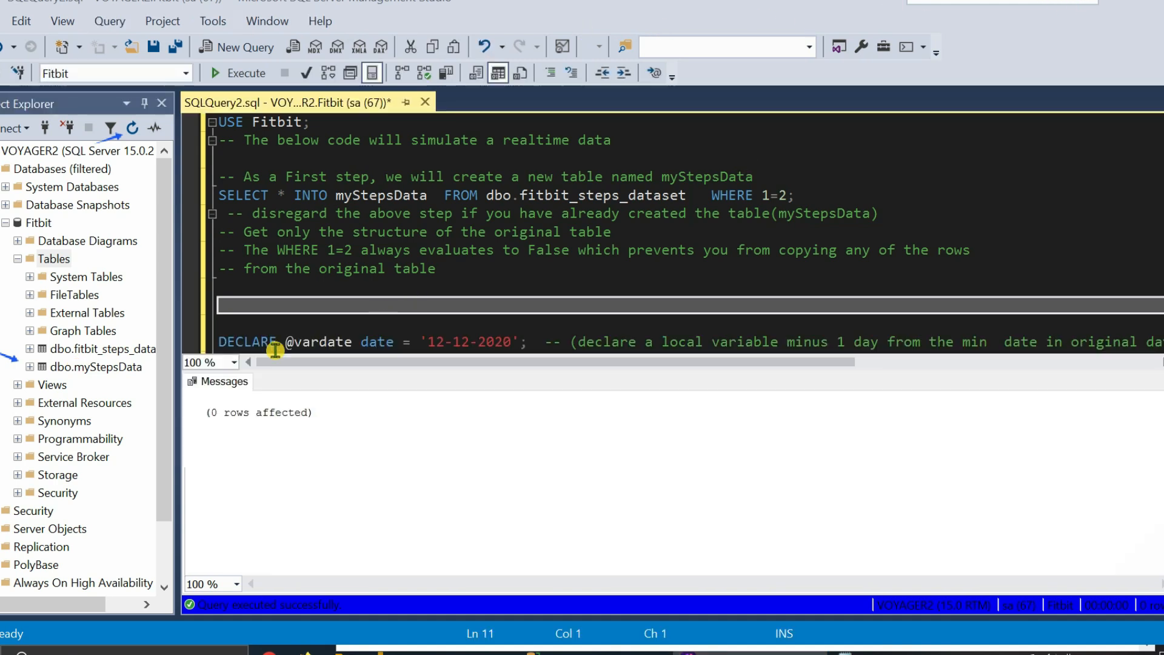
pyautogui.click(221, 345)
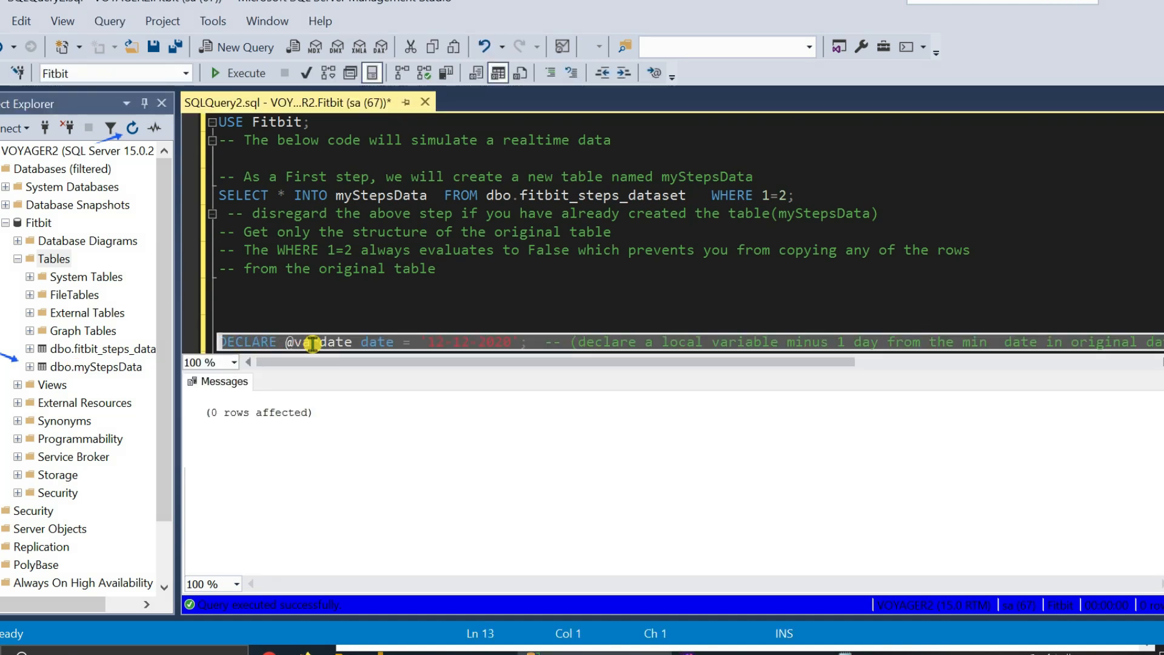
pyautogui.moveTo(641, 361); pyautogui.dragTo(615, 372)
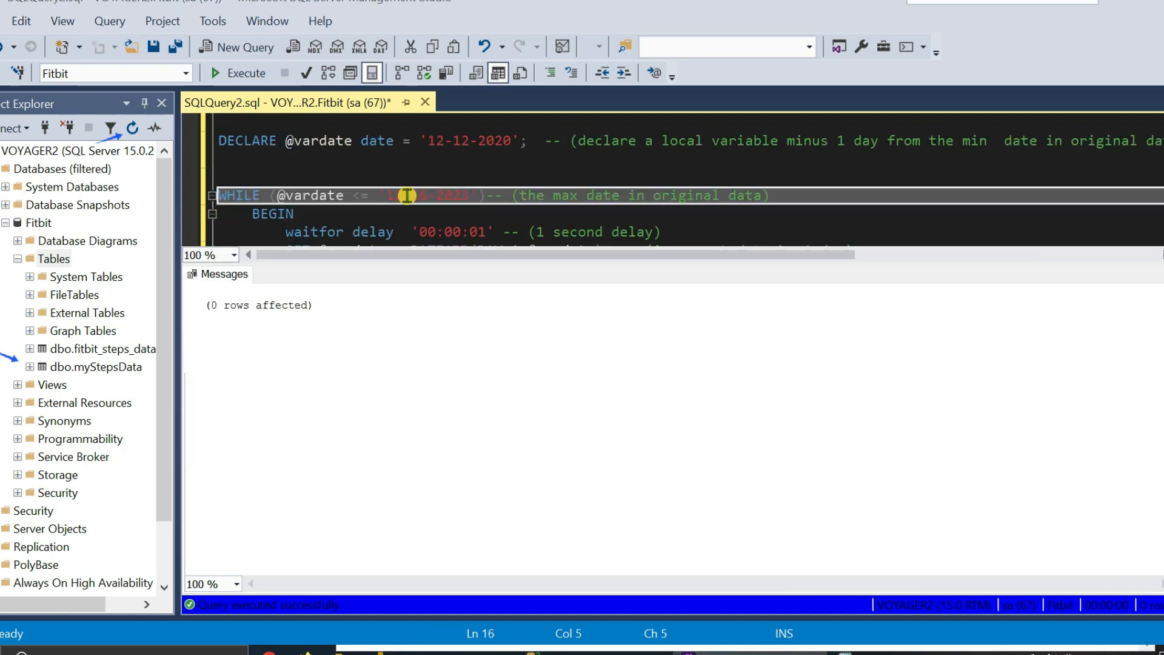
pyautogui.click(273, 219)
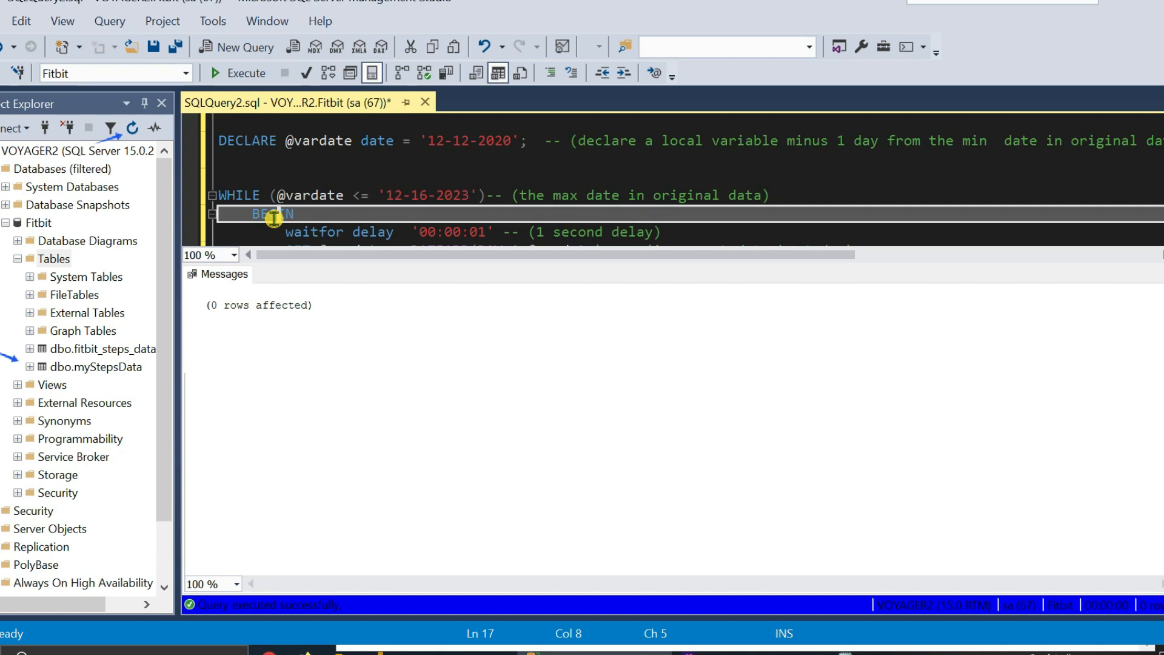
pyautogui.click(323, 231)
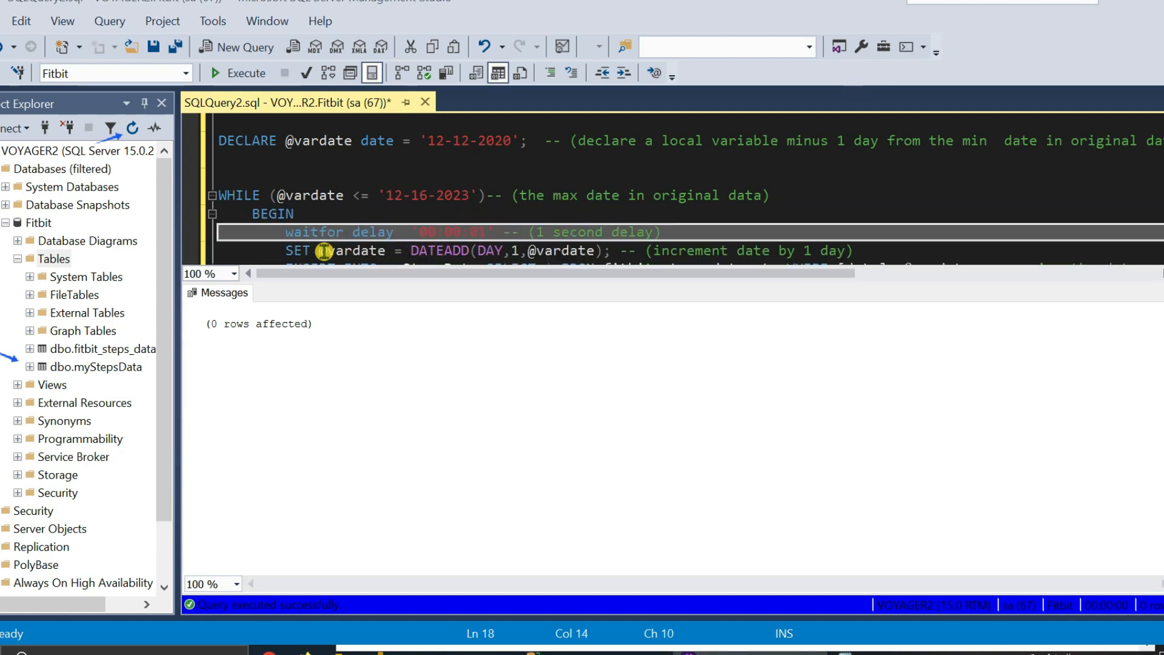
pyautogui.moveTo(408, 250); pyautogui.dragTo(600, 245)
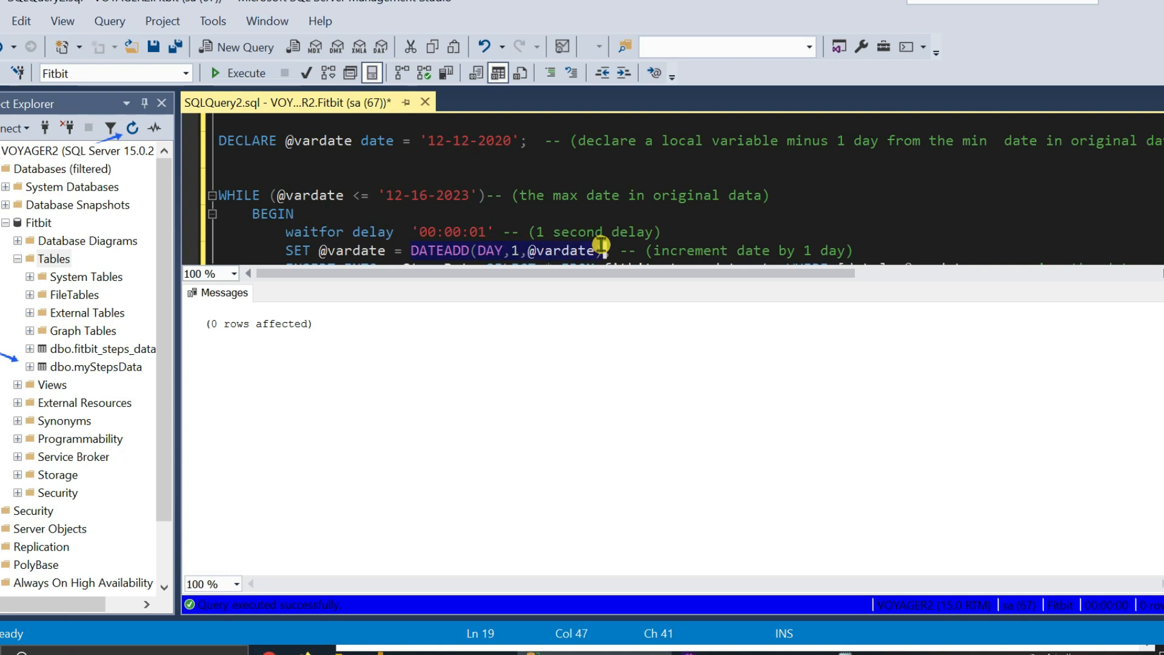
pyautogui.click(673, 247)
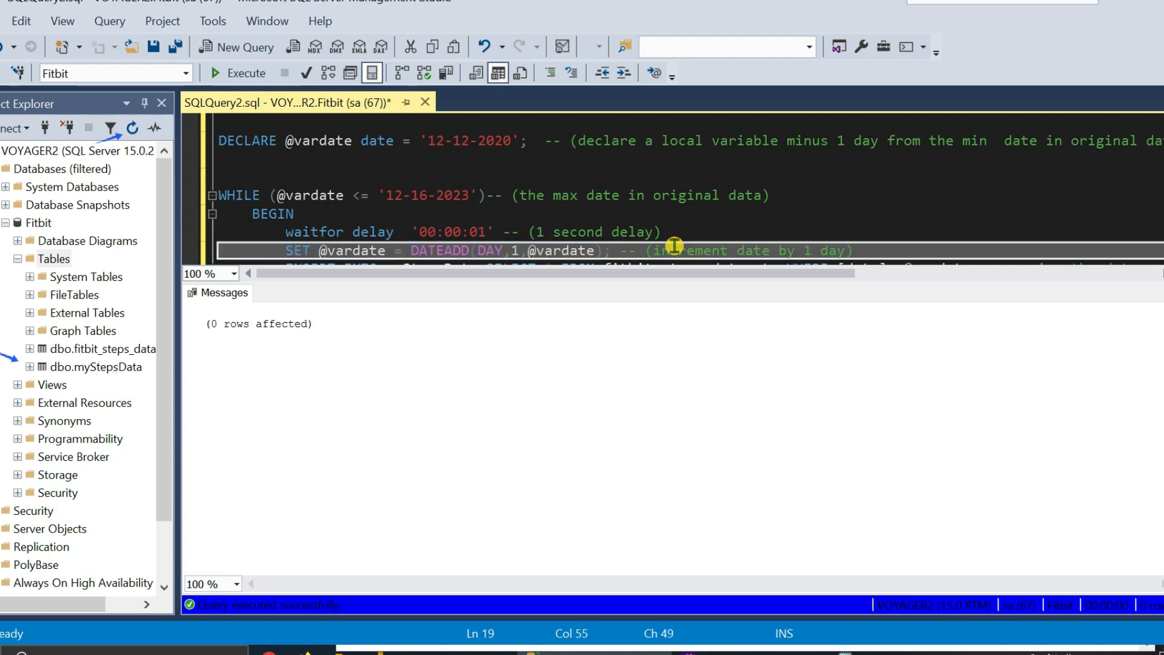
pyautogui.moveTo(461, 266); pyautogui.dragTo(657, 294)
pyautogui.click(462, 269)
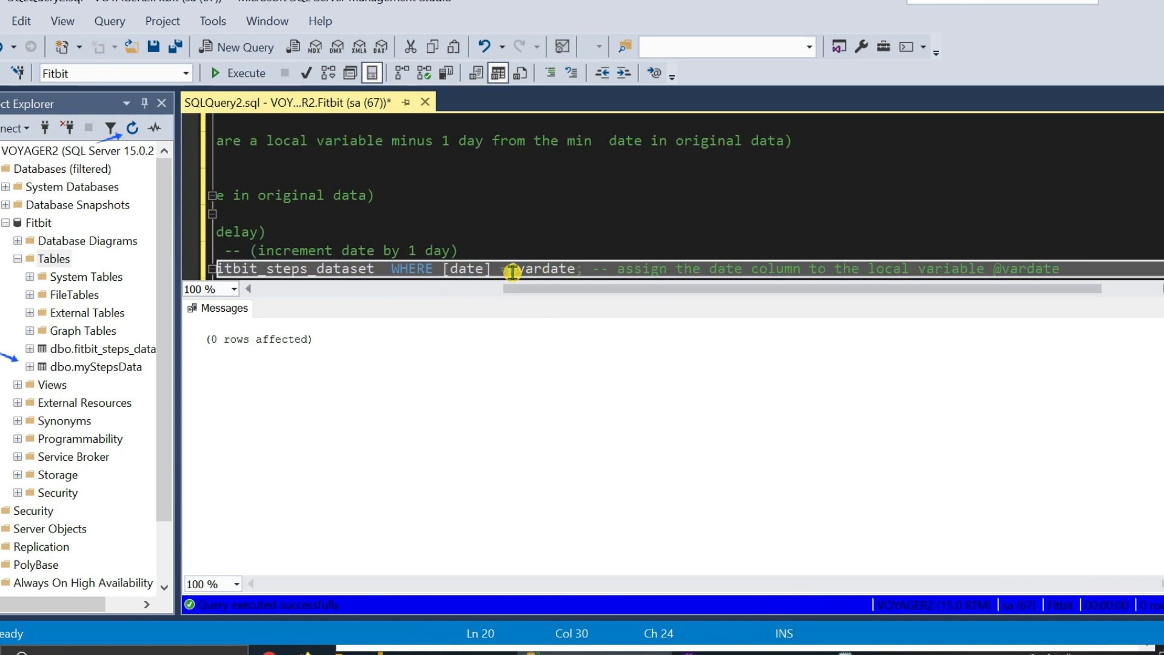
pyautogui.moveTo(553, 293); pyautogui.dragTo(312, 303)
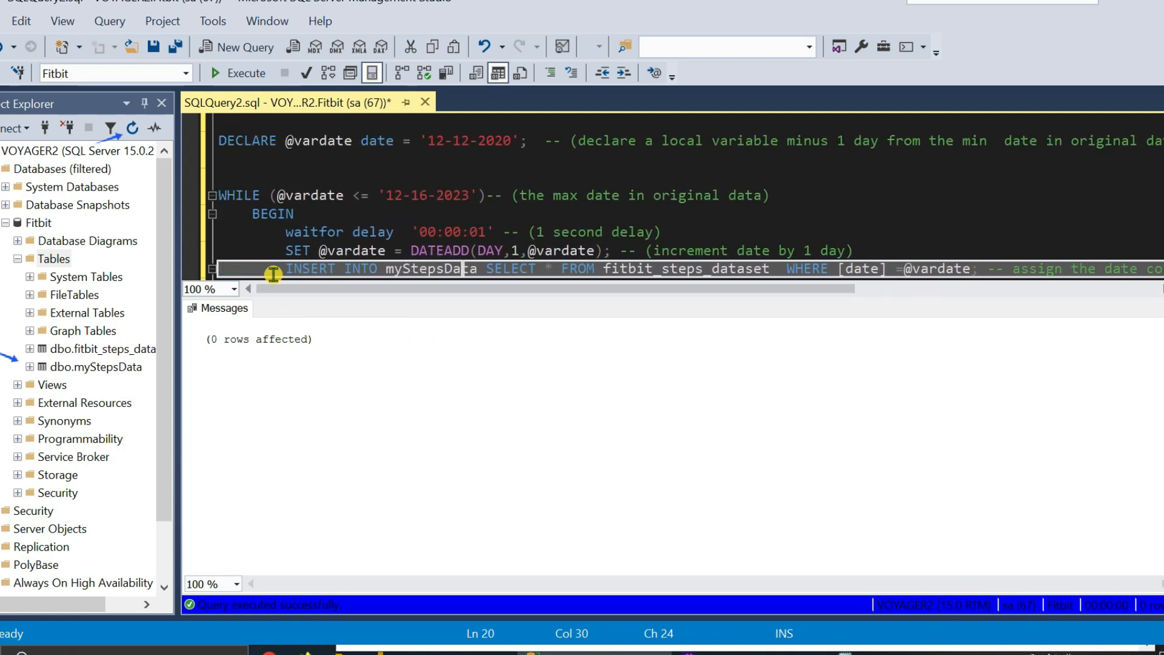
# Examine the SELECT * FROM myStepsData verification line and the BEGIN and END that enclose the loop.
pyautogui.click(294, 232)
pyautogui.press('Down')
pyautogui.press('Down')
pyautogui.press('Down')
pyautogui.press('Down')
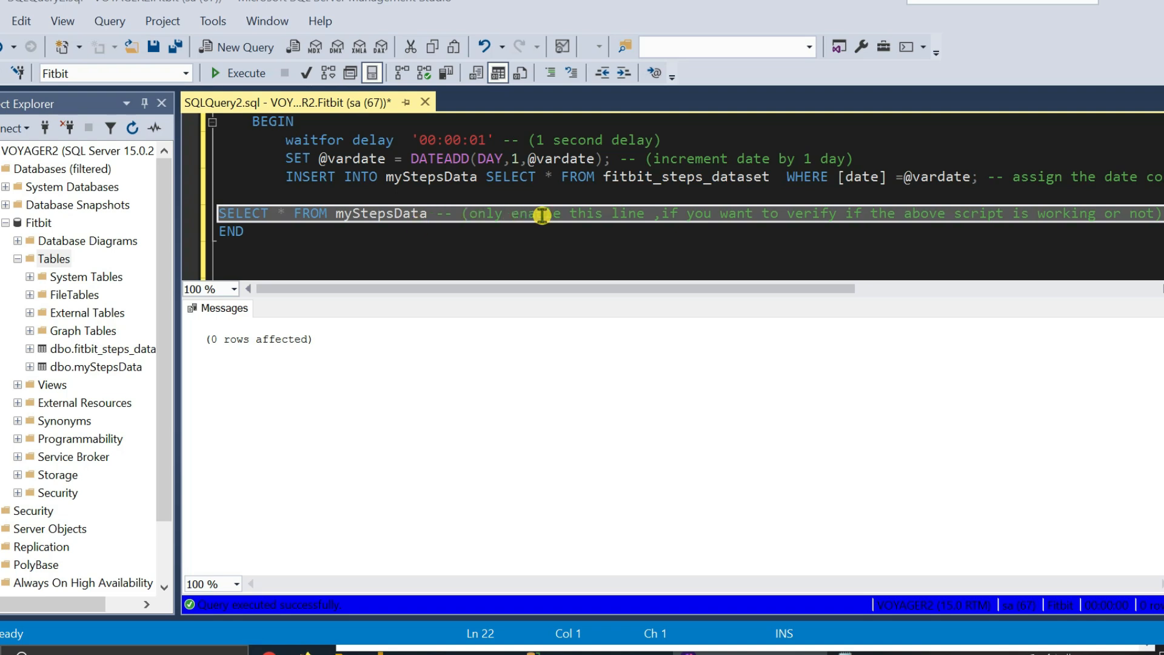
pyautogui.click(509, 171)
pyautogui.doubleClick(241, 234)
pyautogui.click(288, 122)
pyautogui.click(231, 231)
pyautogui.click(250, 209)
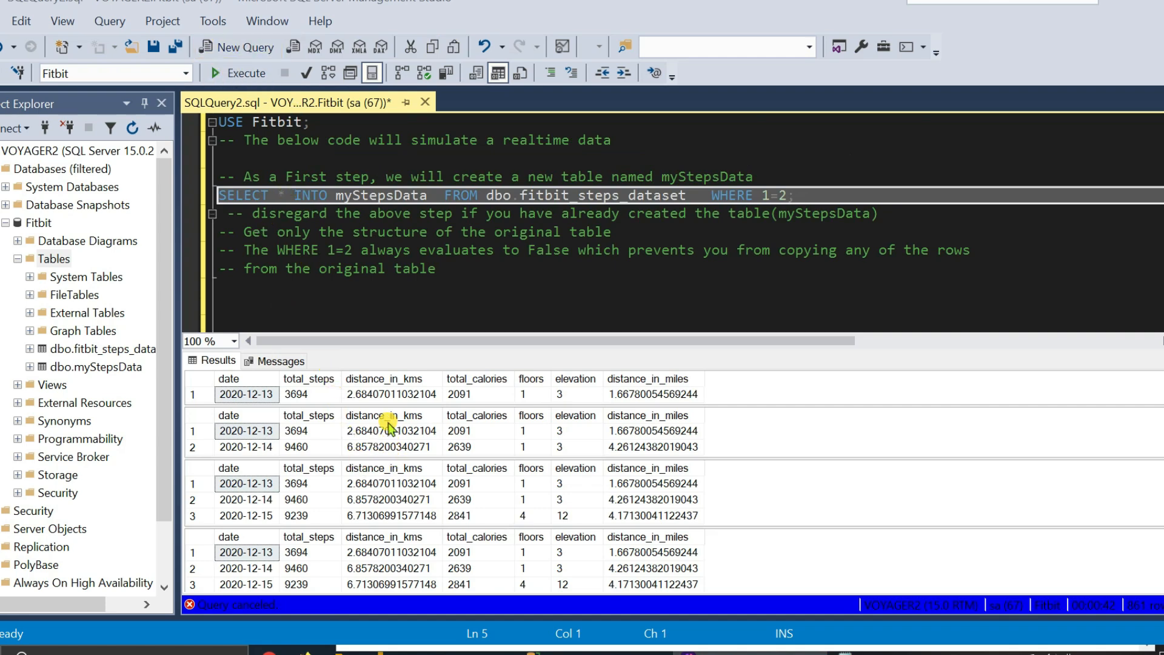
# Comment out the SELECT * INTO myStepsData statement with "--" and execute the script.
pyautogui.scroll(-10, 1102, 442)
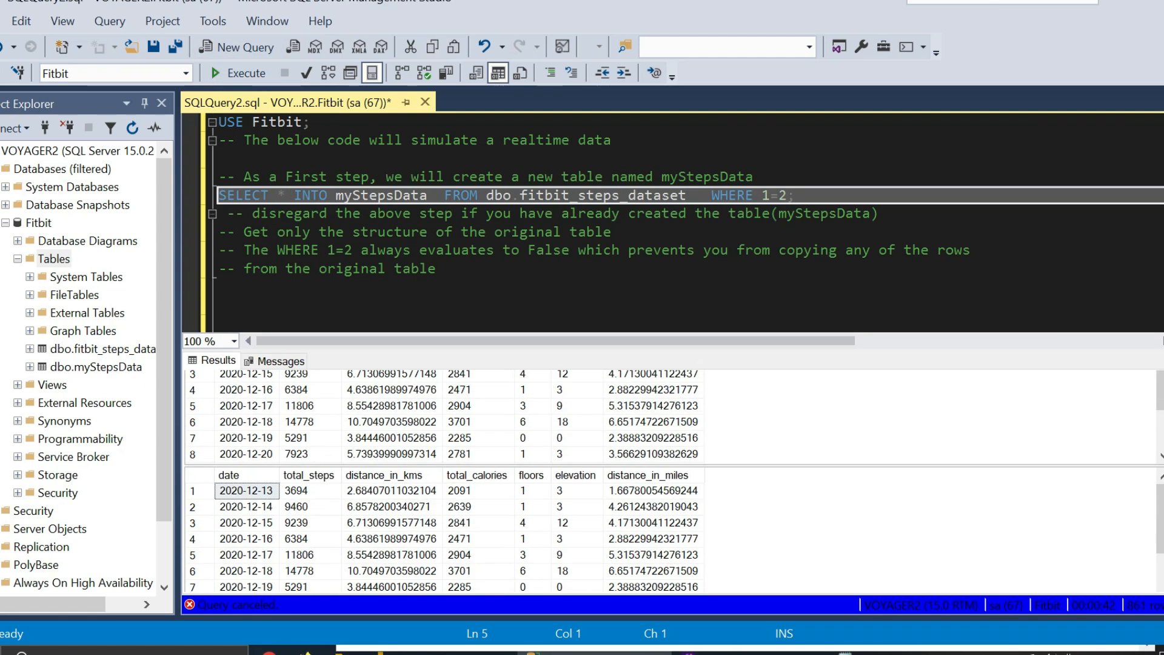
pyautogui.scroll(10, 1102, 443)
pyautogui.write('--')
pyautogui.click(371, 271)
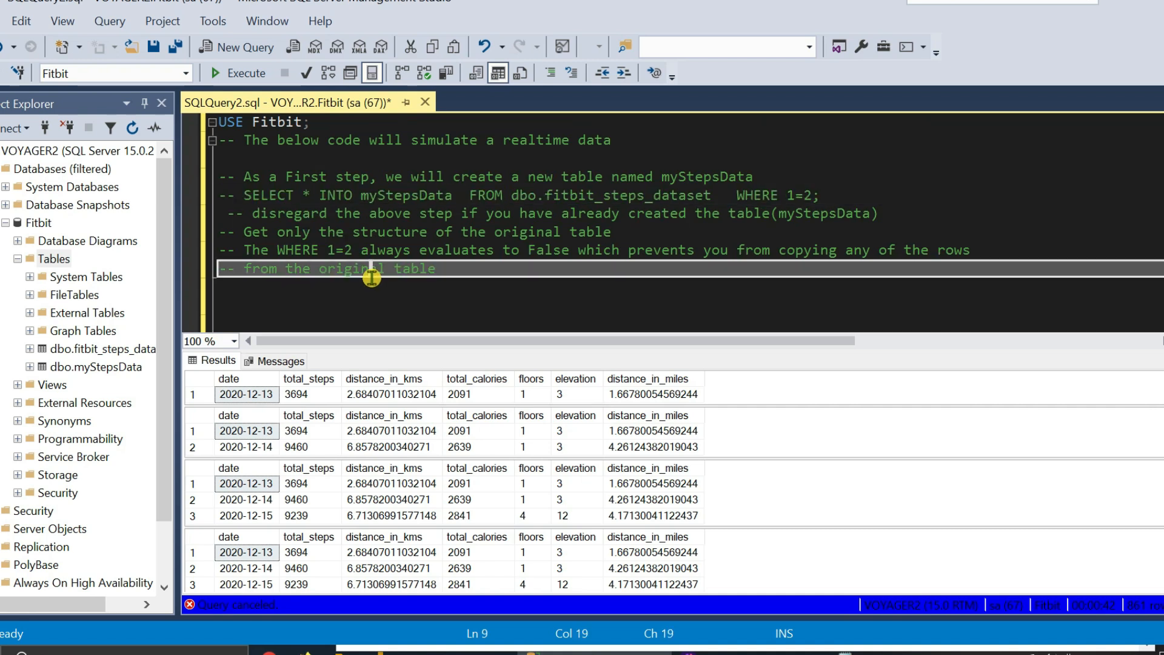
pyautogui.click(239, 73)
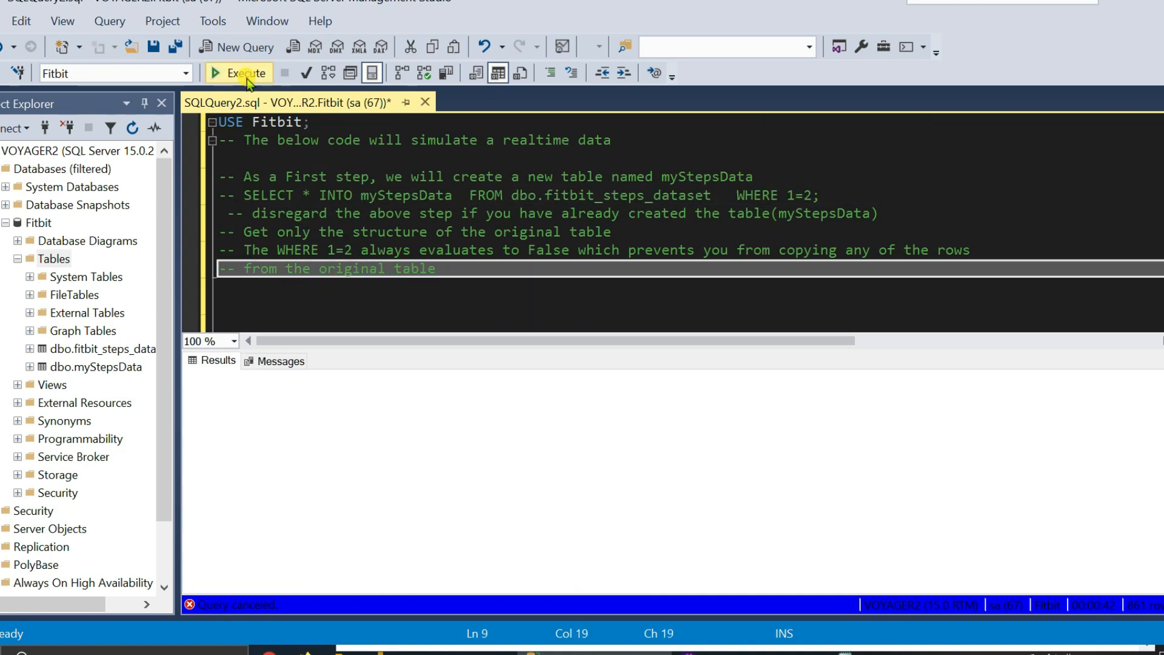
# Switch to Power BI Desktop and open the SQL Server database connection from the full list of data sources.
pyautogui.click(1077, 6)
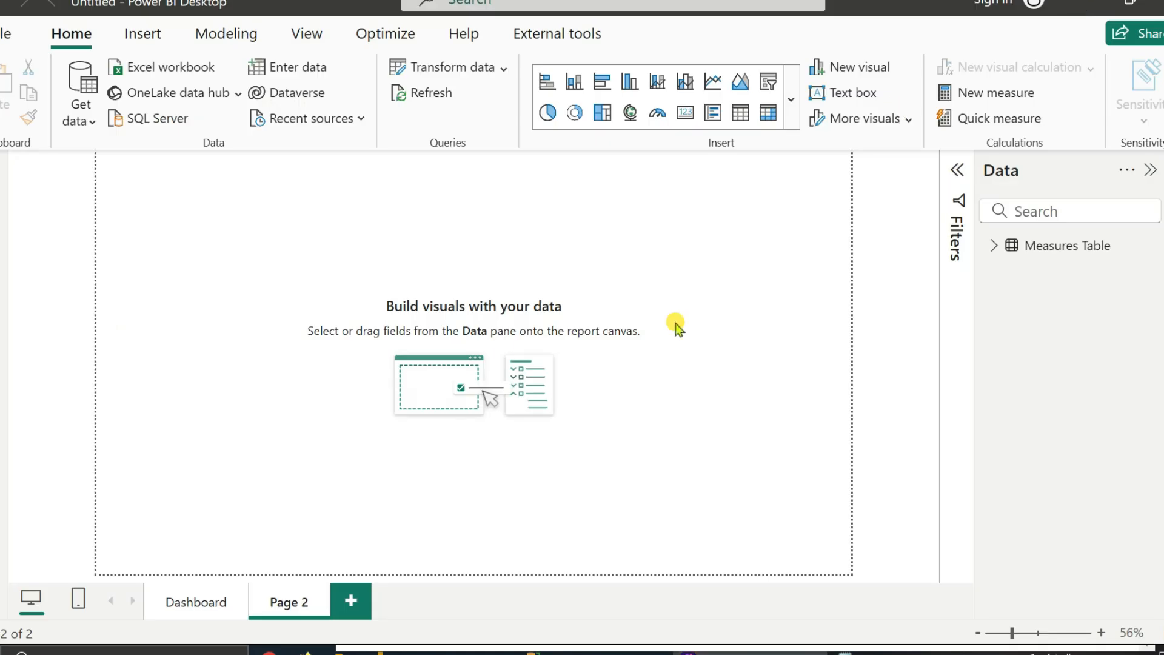
pyautogui.moveTo(137, 238); pyautogui.dragTo(142, 133)
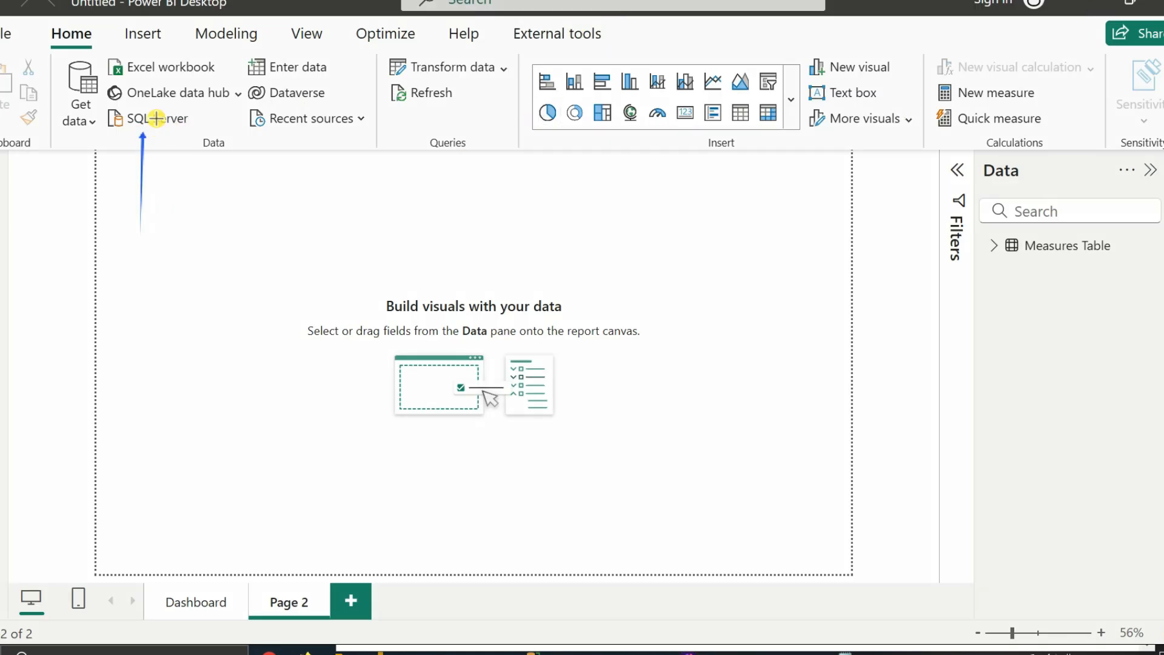
pyautogui.click(91, 125)
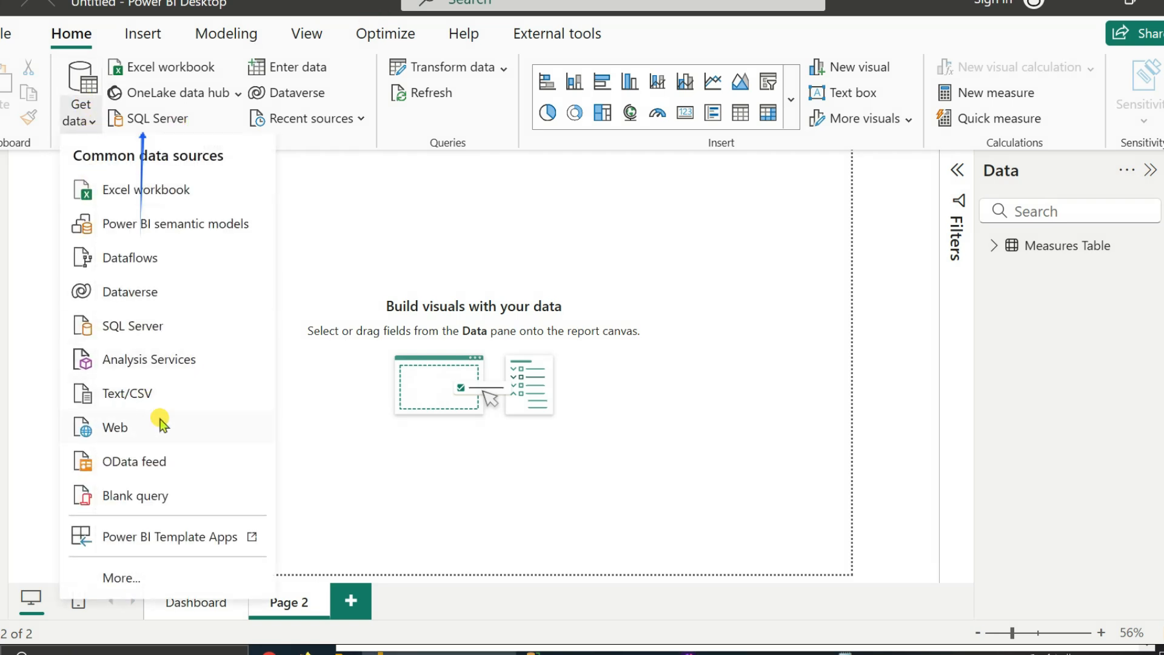
pyautogui.click(119, 577)
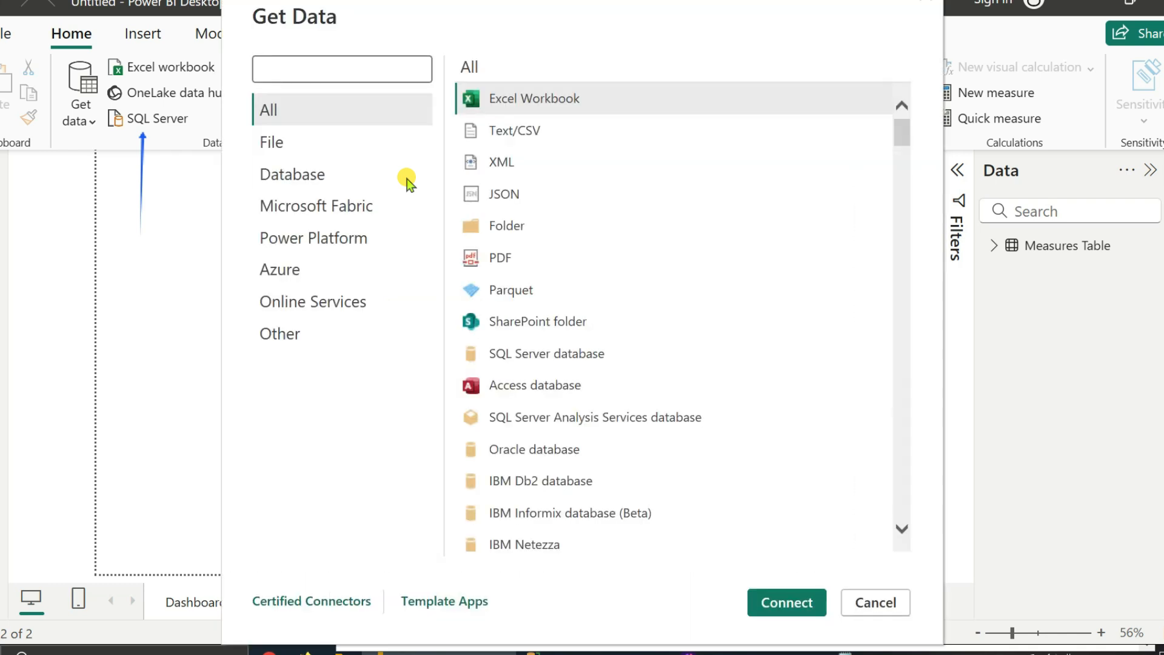
pyautogui.click(525, 359)
pyautogui.click(769, 591)
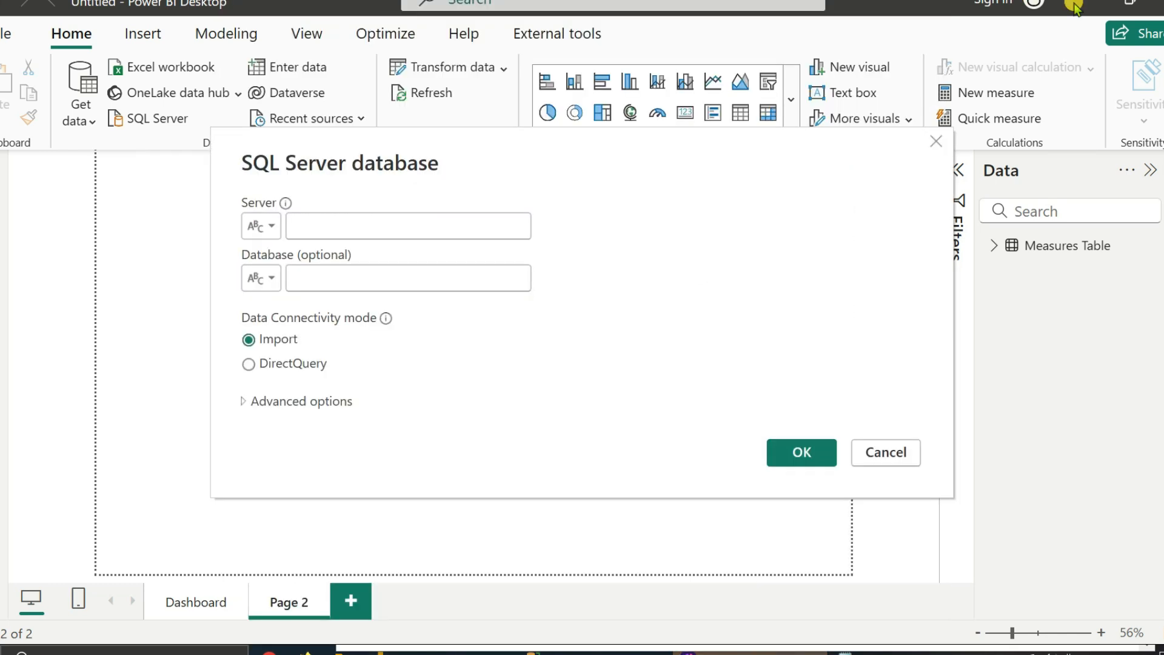
# Connect to server "." and the Fitbit database using DirectQuery as the data connectivity mode.
pyautogui.click(328, 220)
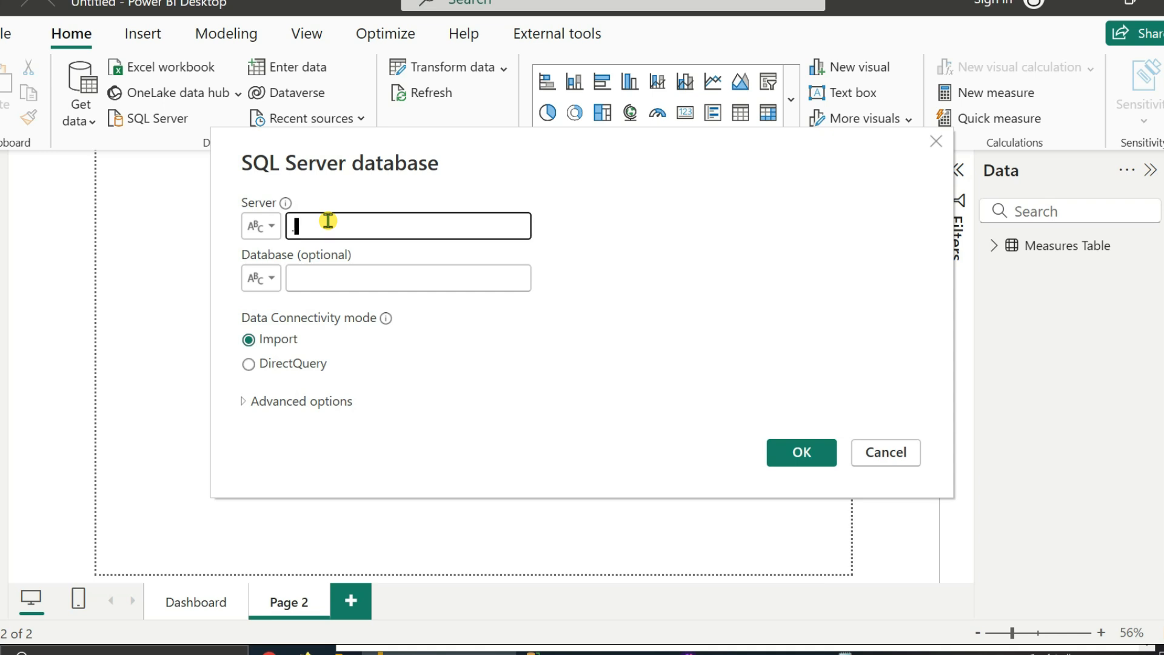
pyautogui.click(248, 365)
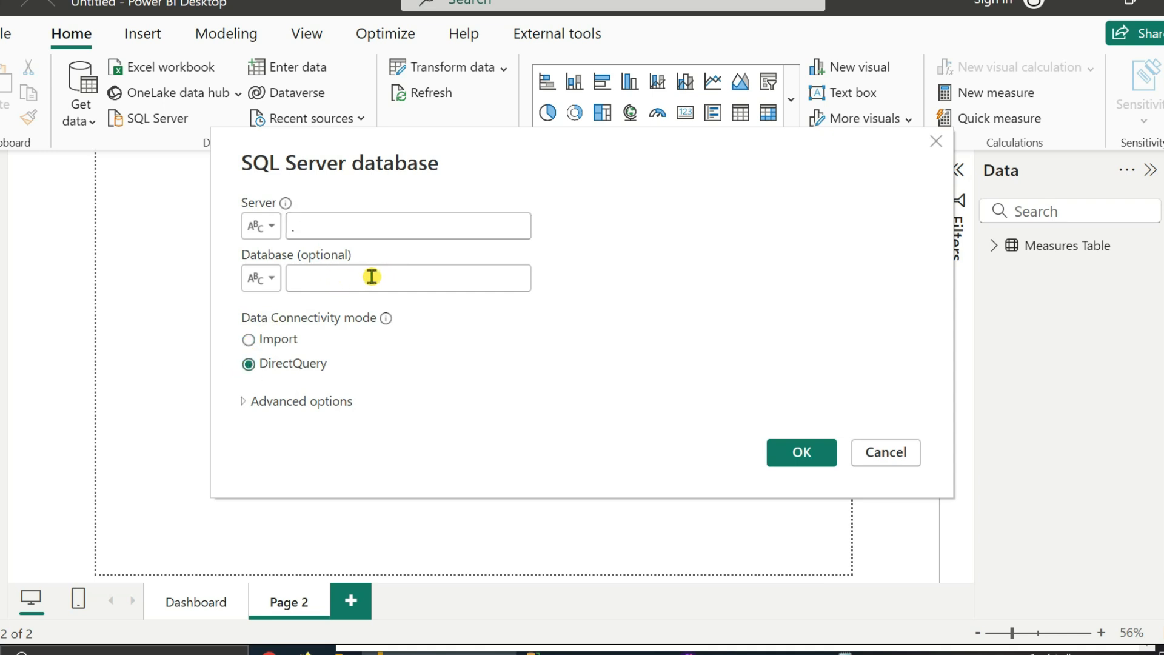
pyautogui.write('myStepsData')
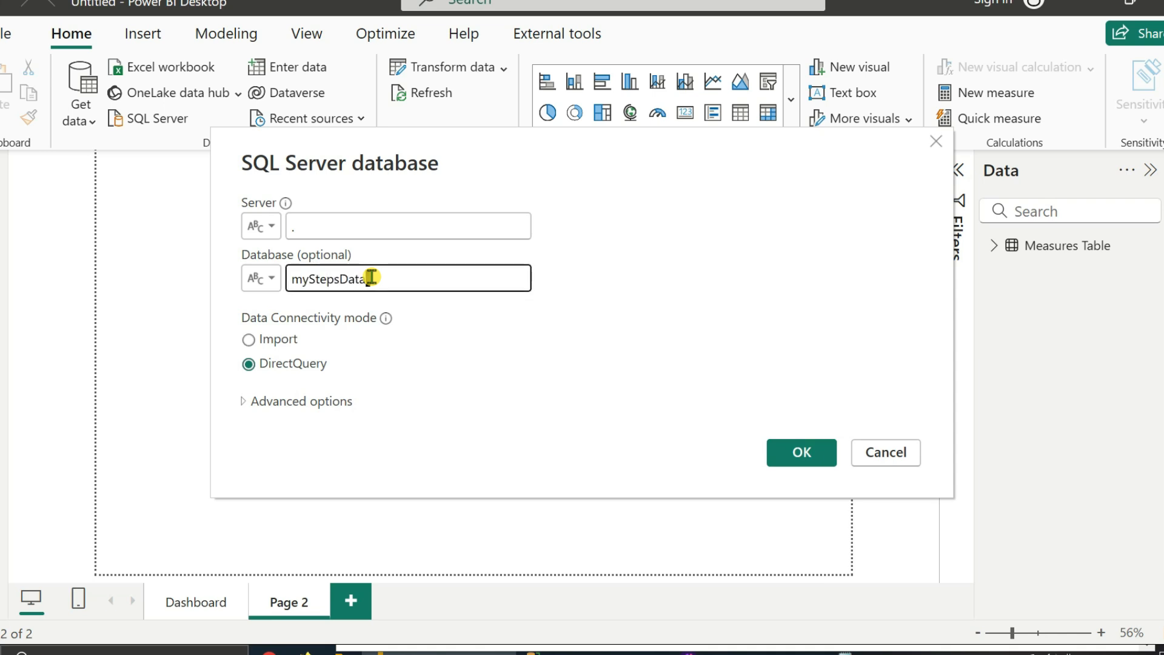
pyautogui.click(809, 450)
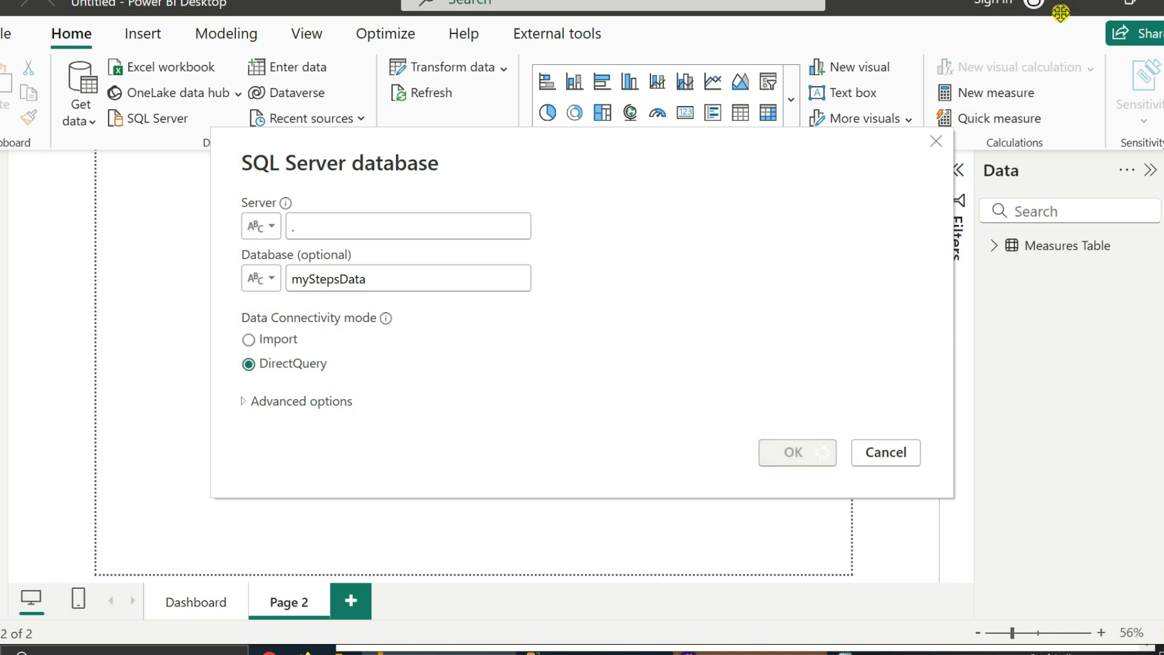
pyautogui.write('Fitbit')
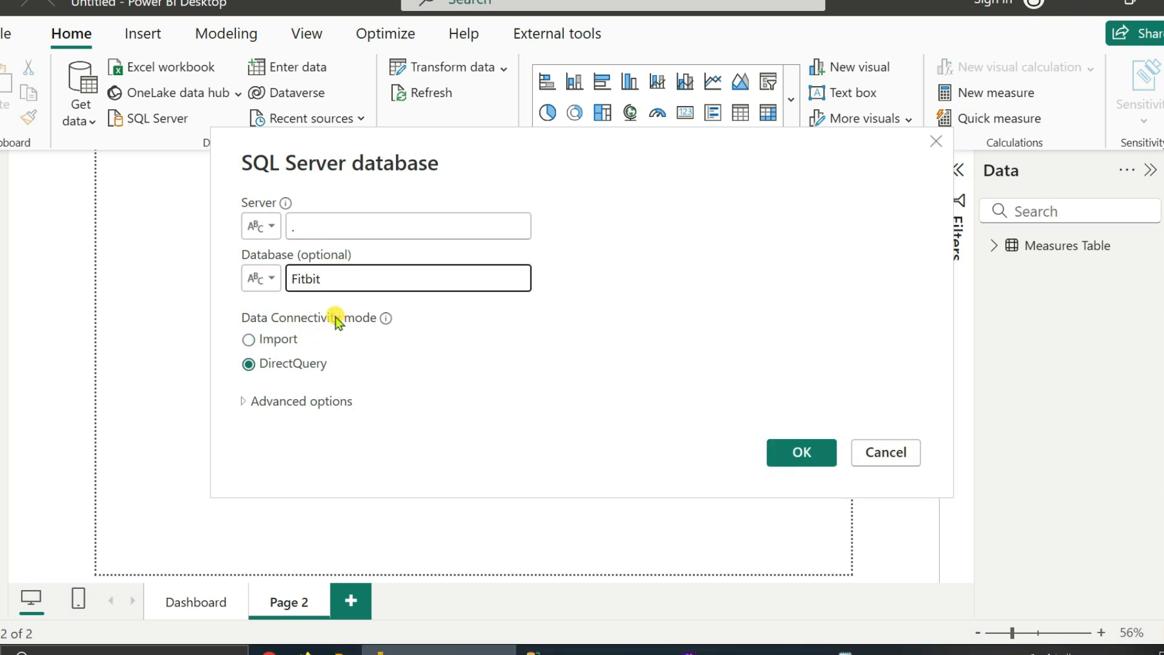
pyautogui.click(785, 451)
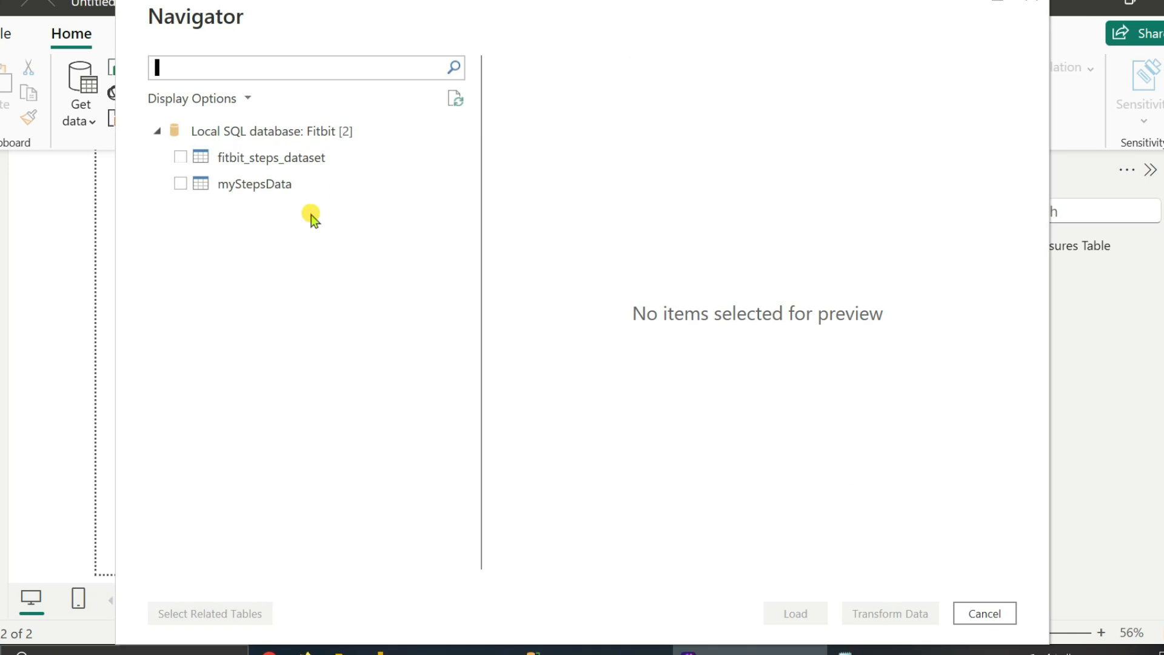
# Select the myStepsData table, look through its preview and load it into the report.
pyautogui.click(181, 184)
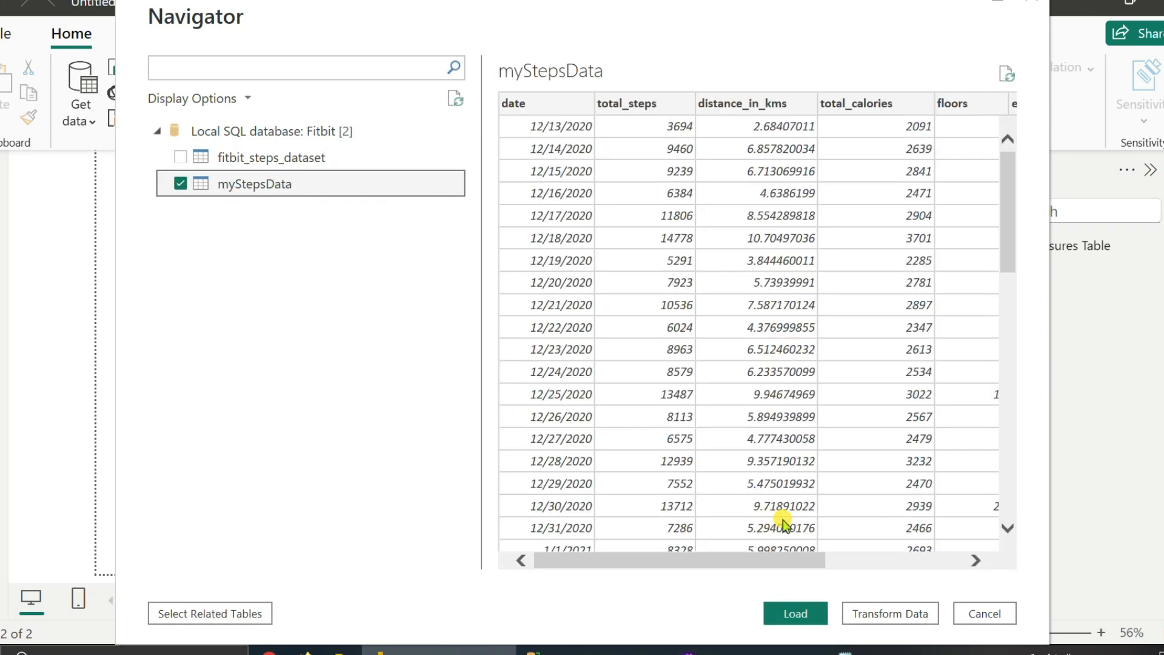
pyautogui.moveTo(1007, 200); pyautogui.dragTo(972, 84)
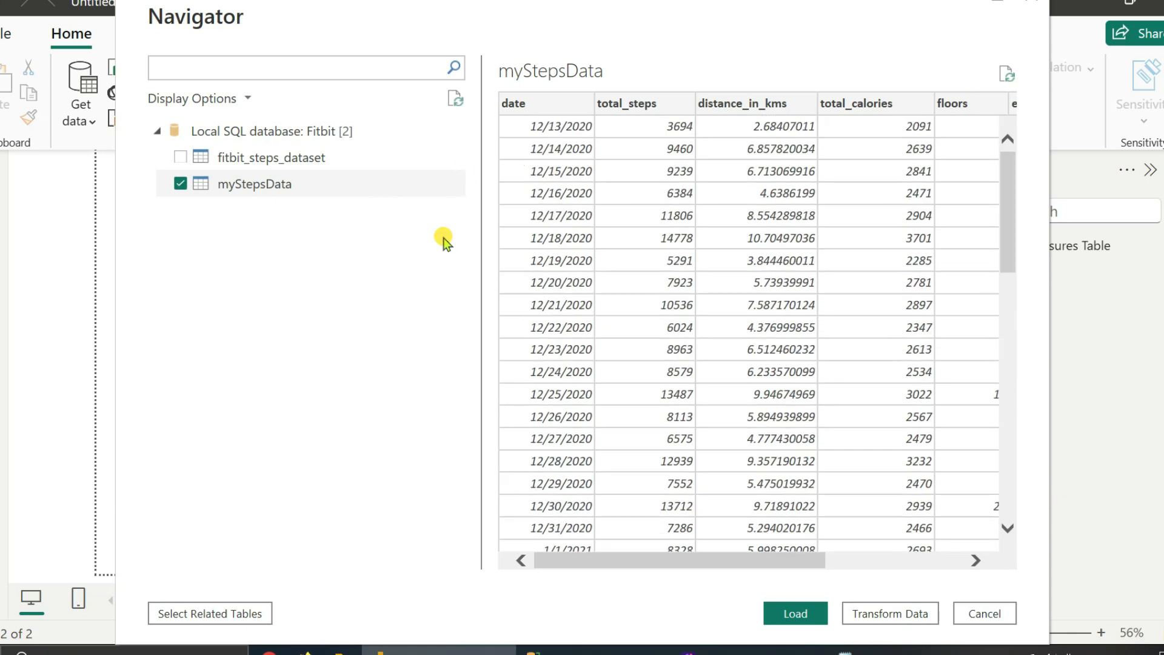
pyautogui.moveTo(760, 558)
pyautogui.mouseDown()
pyautogui.moveTo(908, 559)
pyautogui.moveTo(760, 564)
pyautogui.mouseUp()
pyautogui.click(792, 611)
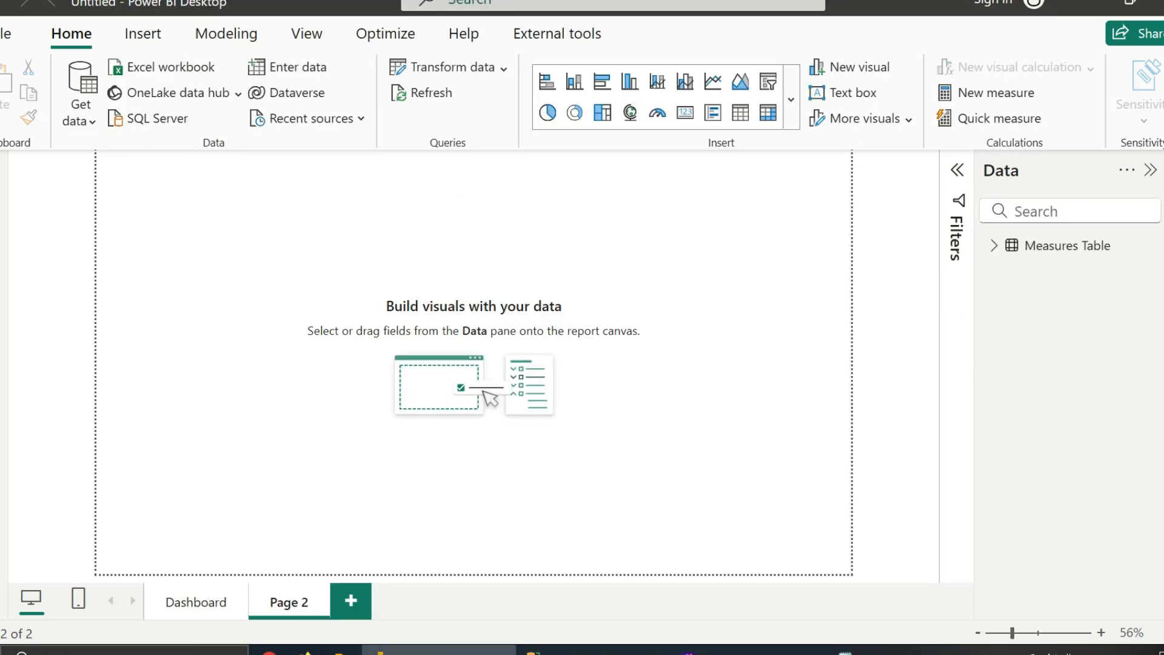
# Switch to SQL Server Management Studio, run the script with its DELETE FROM myStepsData line and stop the execution.
pyautogui.click(1080, 1)
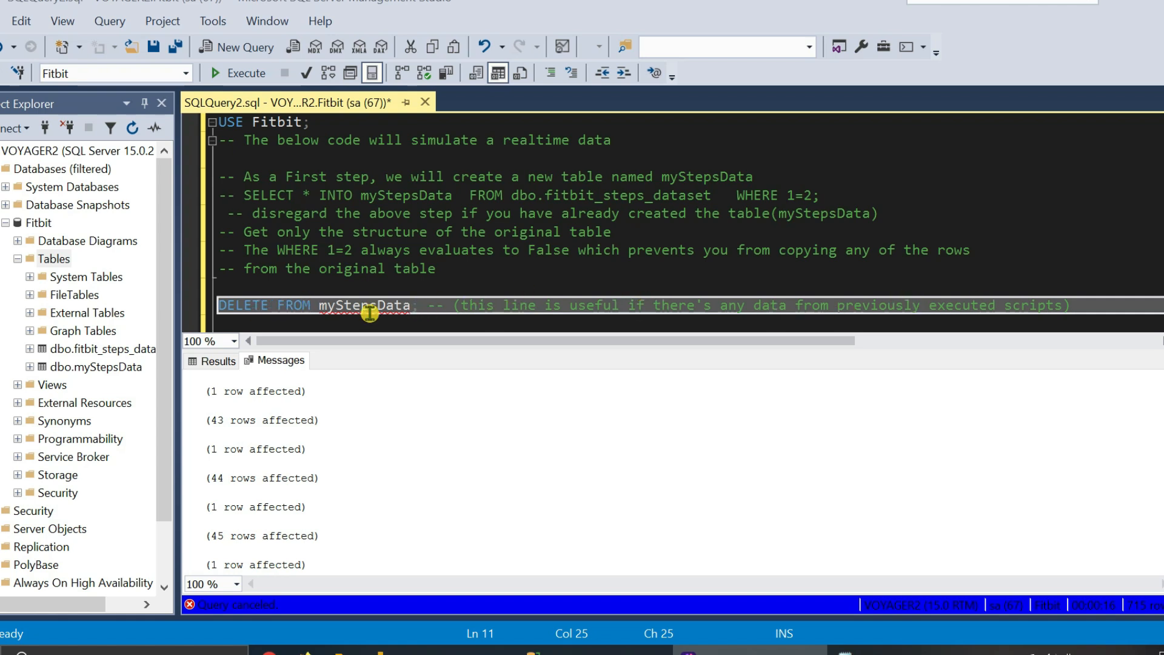
pyautogui.click(228, 74)
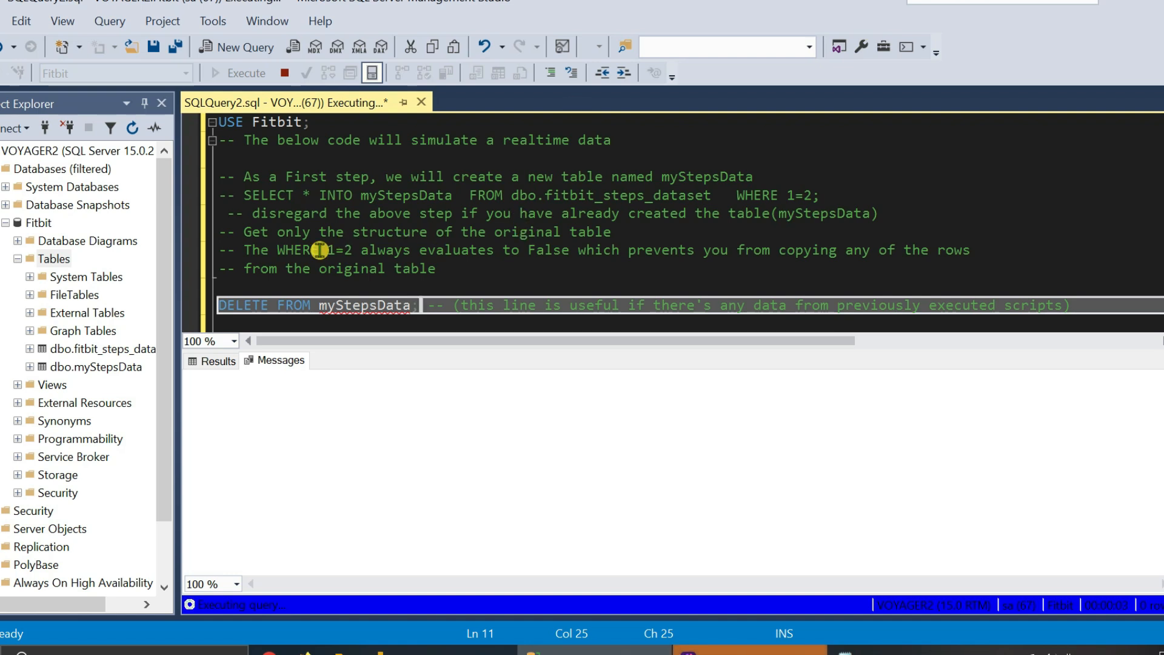
pyautogui.click(284, 72)
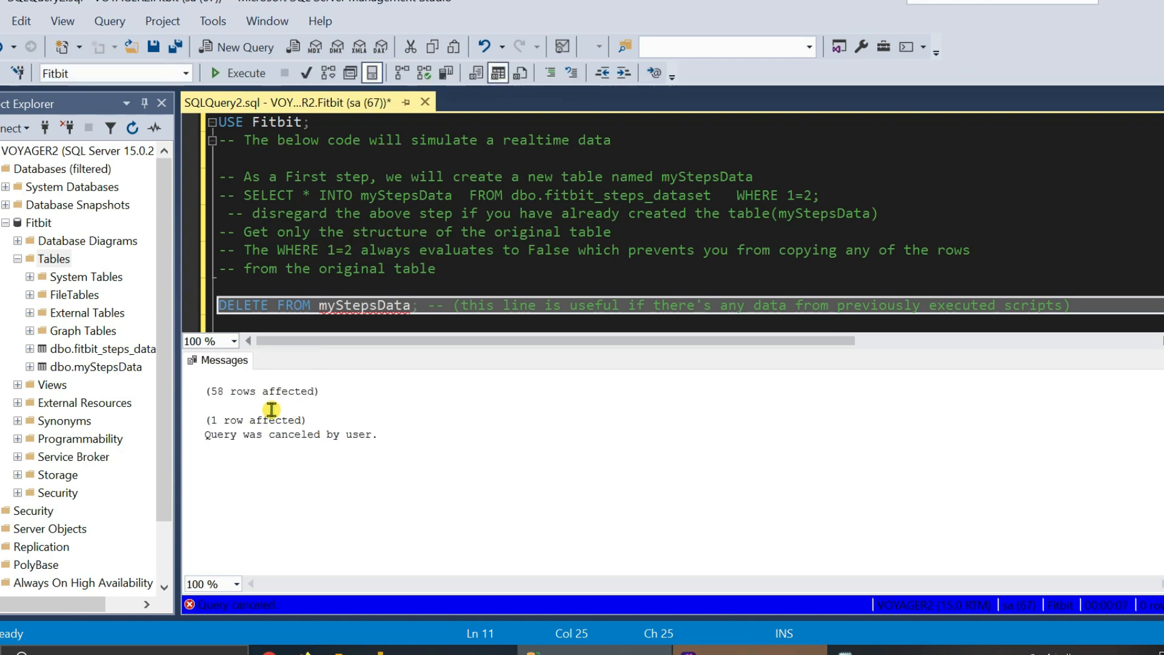
pyautogui.click(463, 269)
pyautogui.scroll(-5, 464, 272)
pyautogui.scroll(-4, 463, 274)
pyautogui.scroll(4, 463, 275)
pyautogui.click(381, 321)
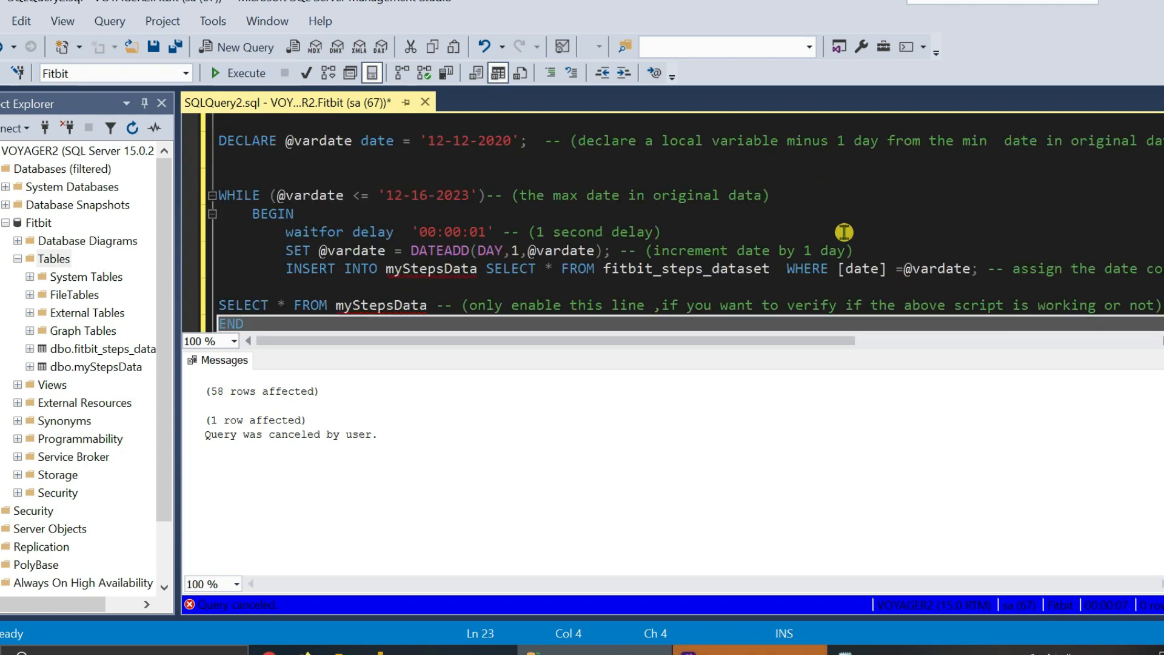
# Switch to Power BI Desktop, turn on page refresh for Page 2 and set auto page refresh to every 1 second.
pyautogui.click(1083, 4)
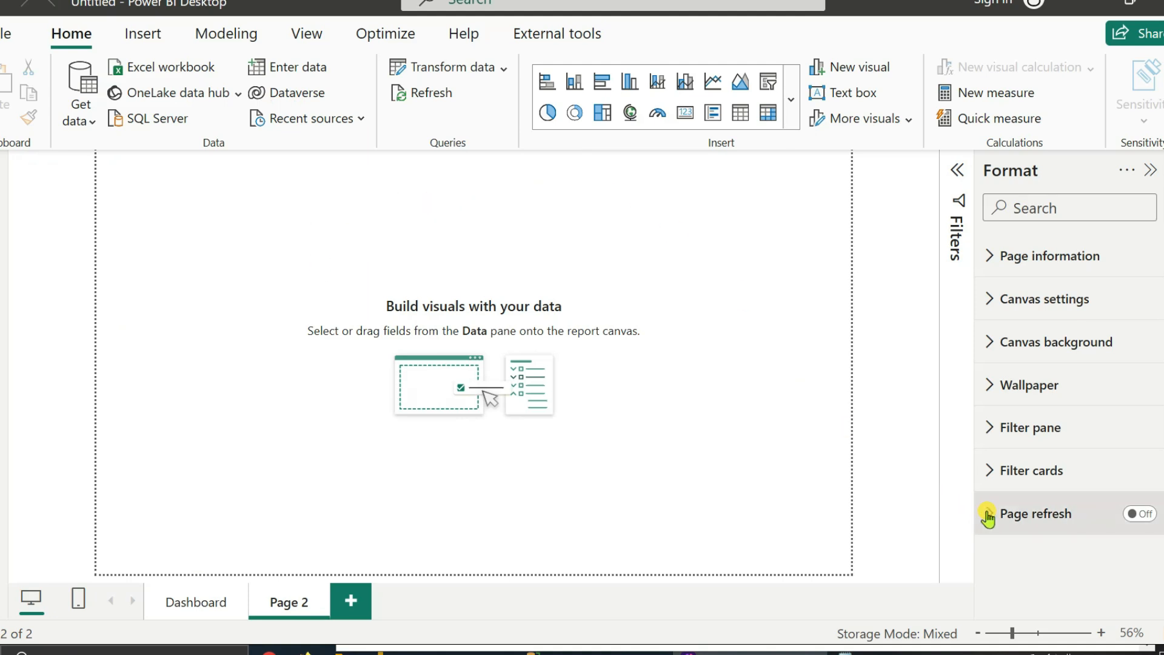
pyautogui.click(1129, 516)
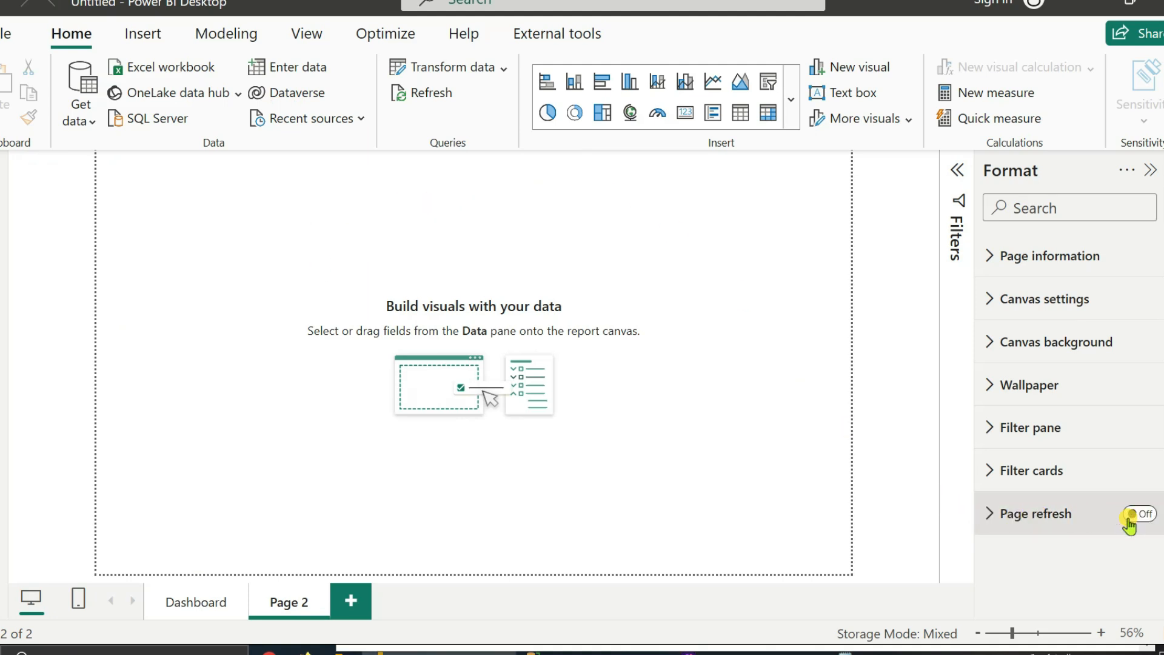
pyautogui.click(992, 514)
pyautogui.scroll(-2, 1131, 364)
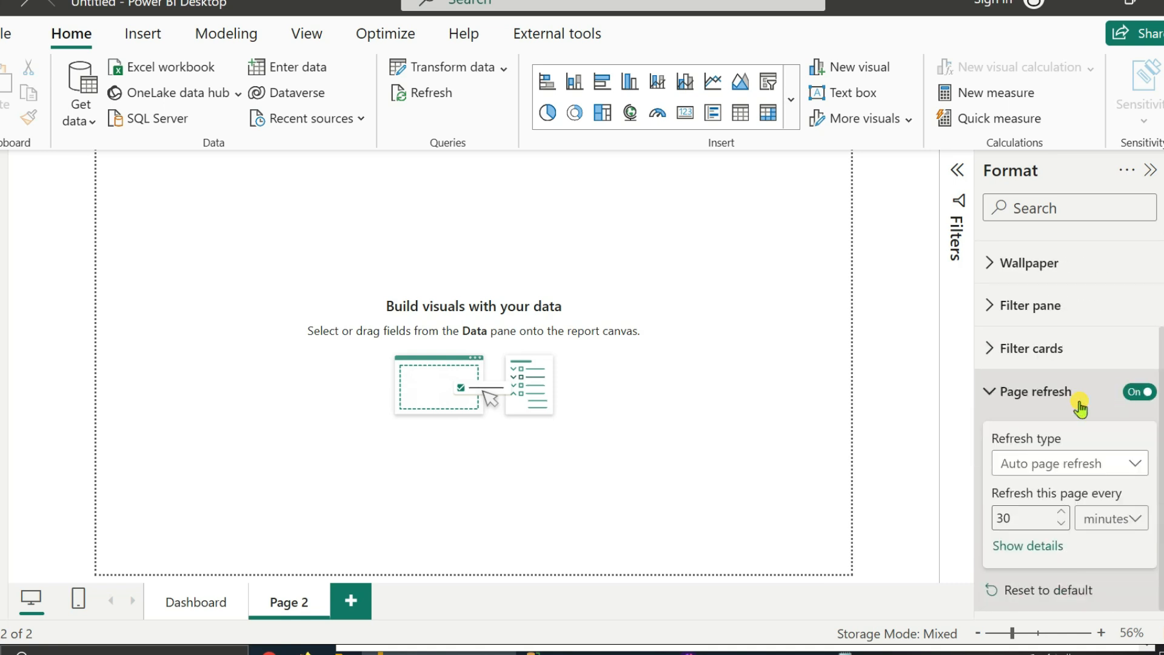
pyautogui.click(1108, 519)
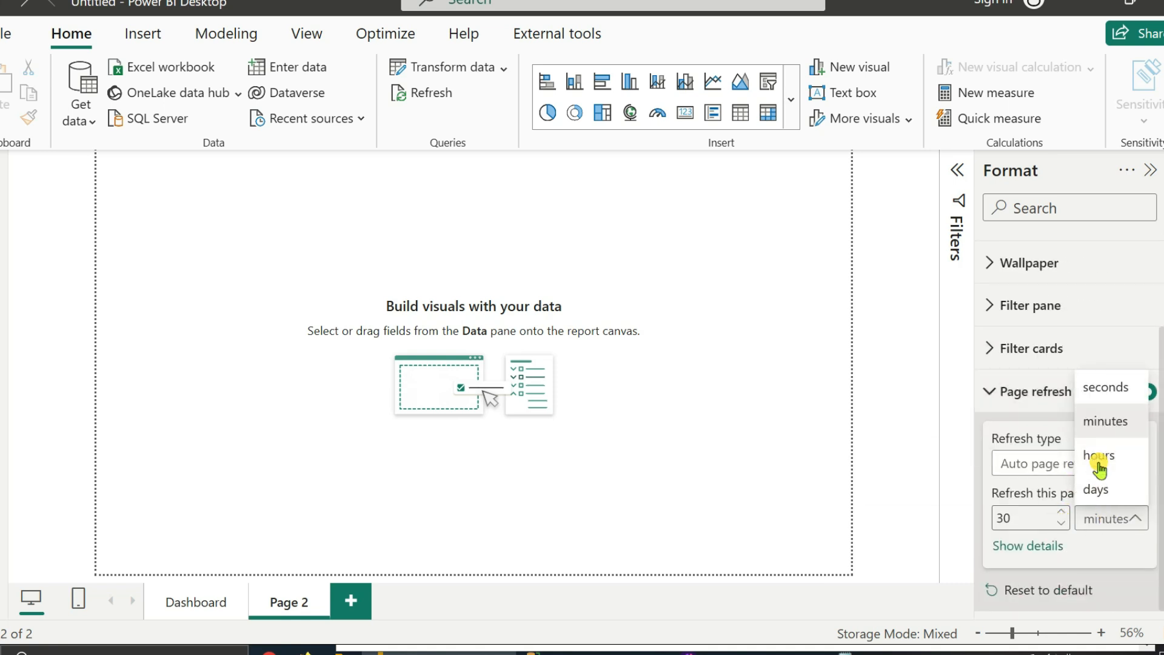
pyautogui.click(1098, 387)
pyautogui.click(1020, 513)
pyautogui.moveTo(1020, 512); pyautogui.dragTo(972, 512)
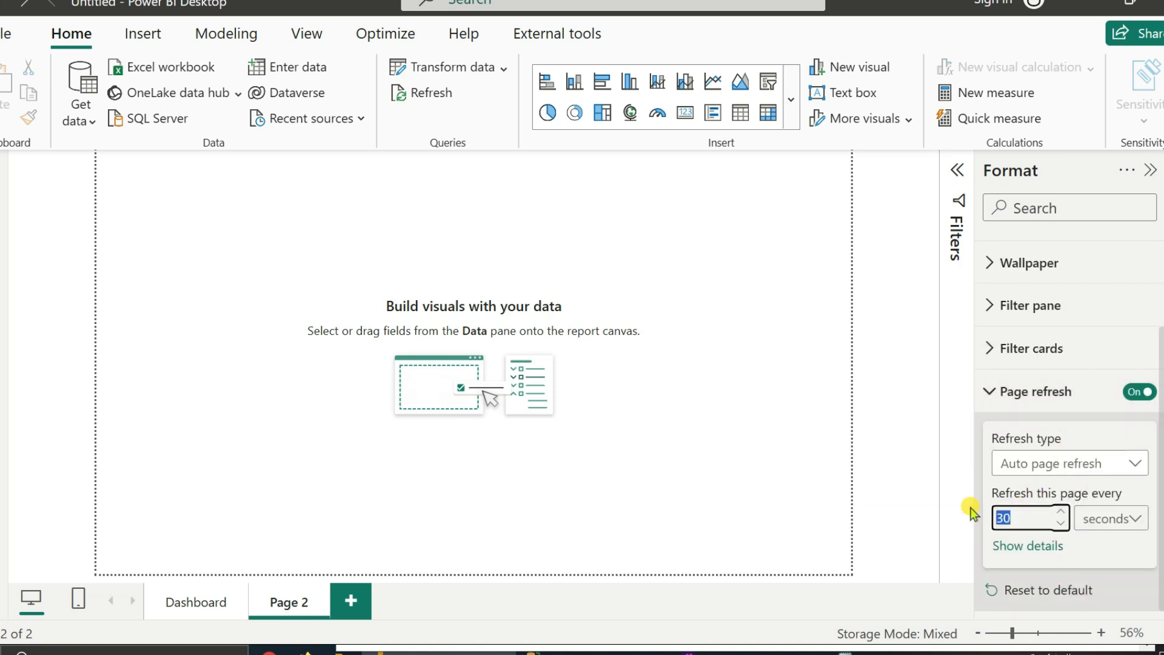
pyautogui.click(934, 494)
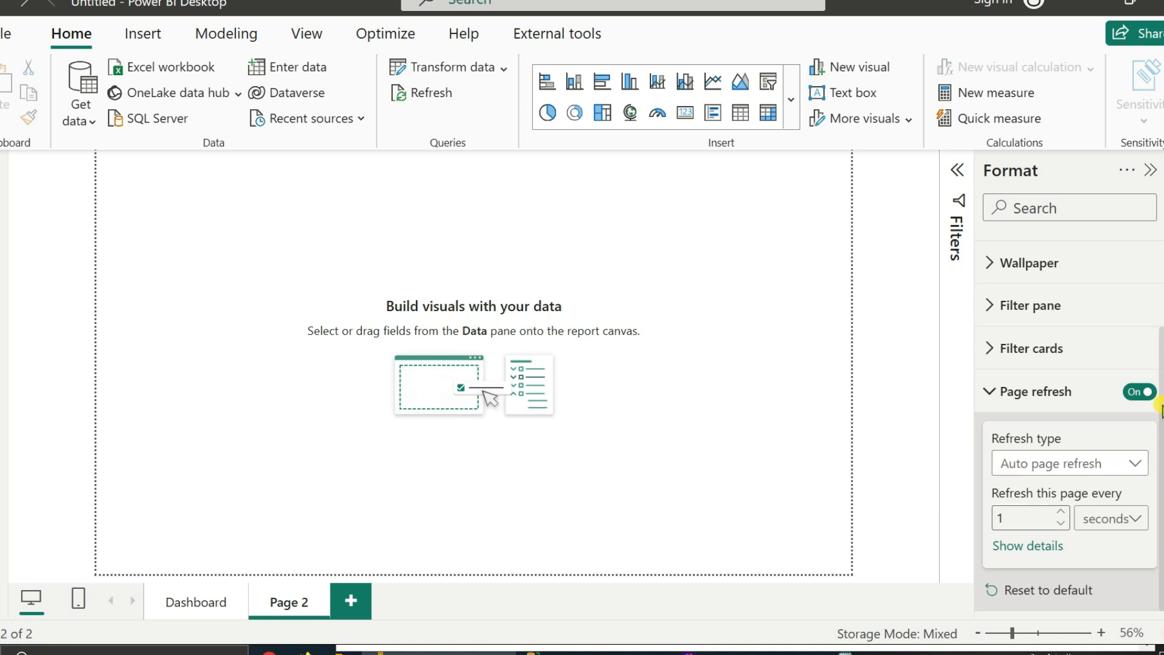
# Collapse the page refresh settings and check the script's waitfor delay line in SQL Server Management Studio.
pyautogui.scroll(2, 1159, 410)
pyautogui.click(987, 521)
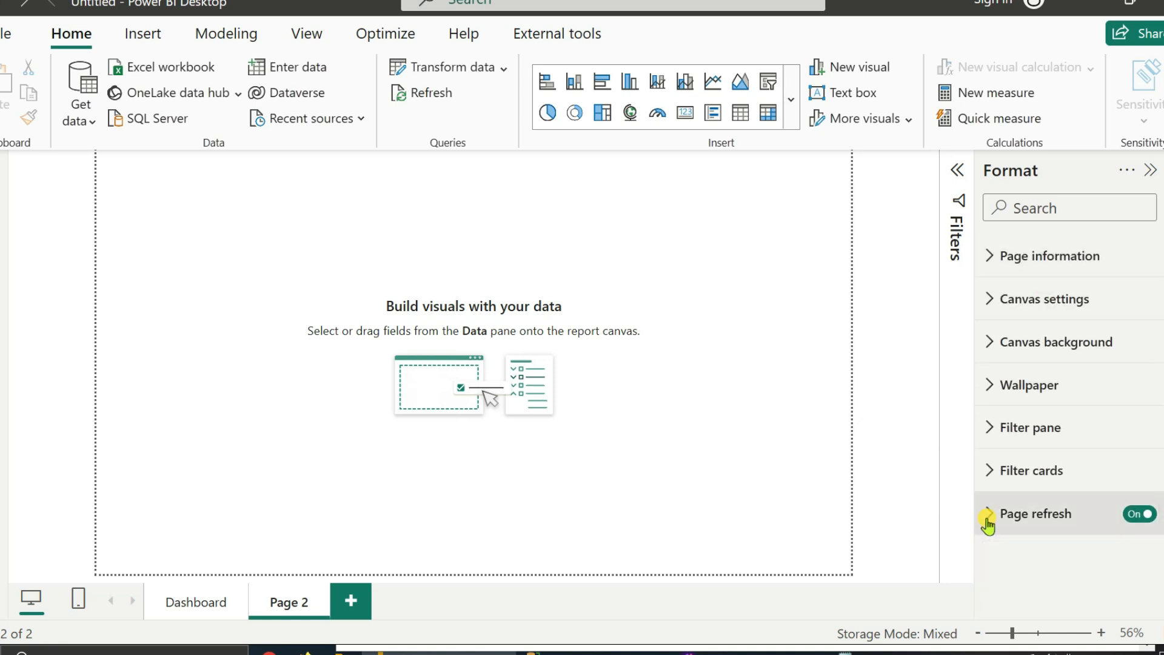
pyautogui.click(992, 521)
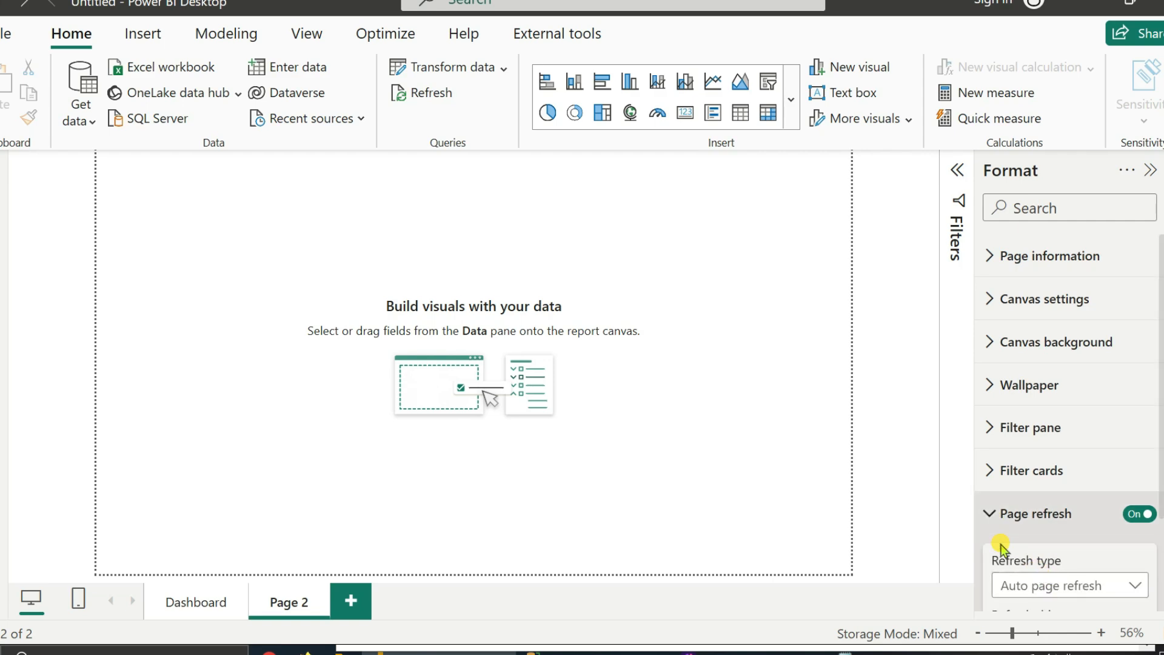
pyautogui.click(989, 513)
pyautogui.click(1078, 4)
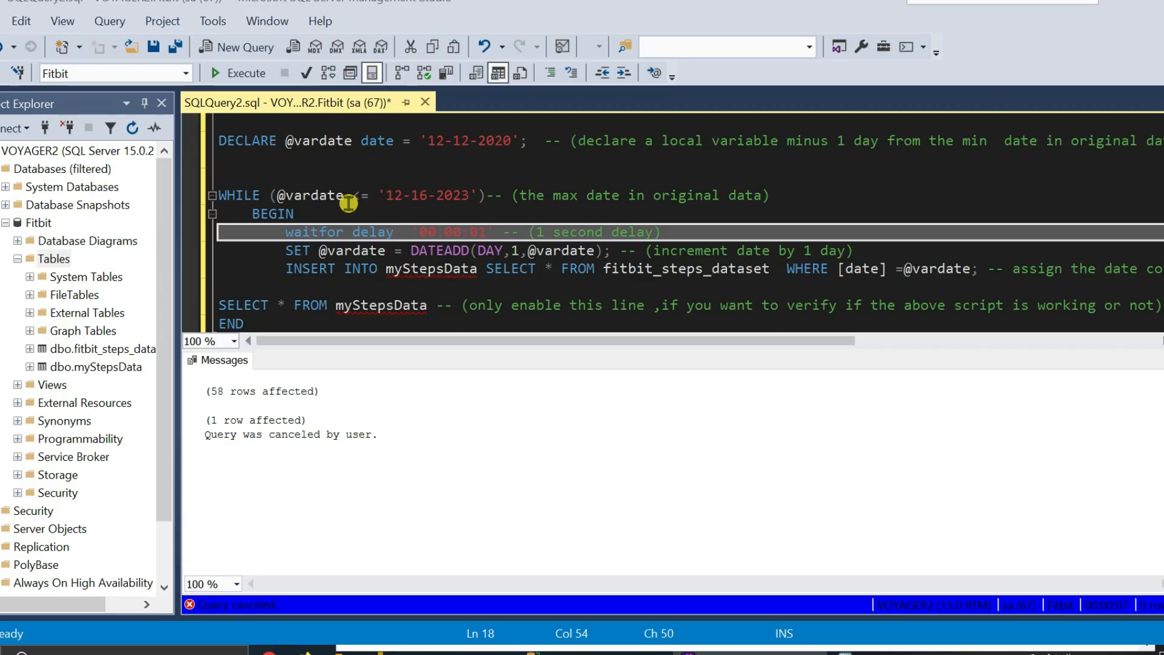
# Return to Power BI Desktop, show the report's data fields and look over the myStepsData table.
pyautogui.click(1076, 6)
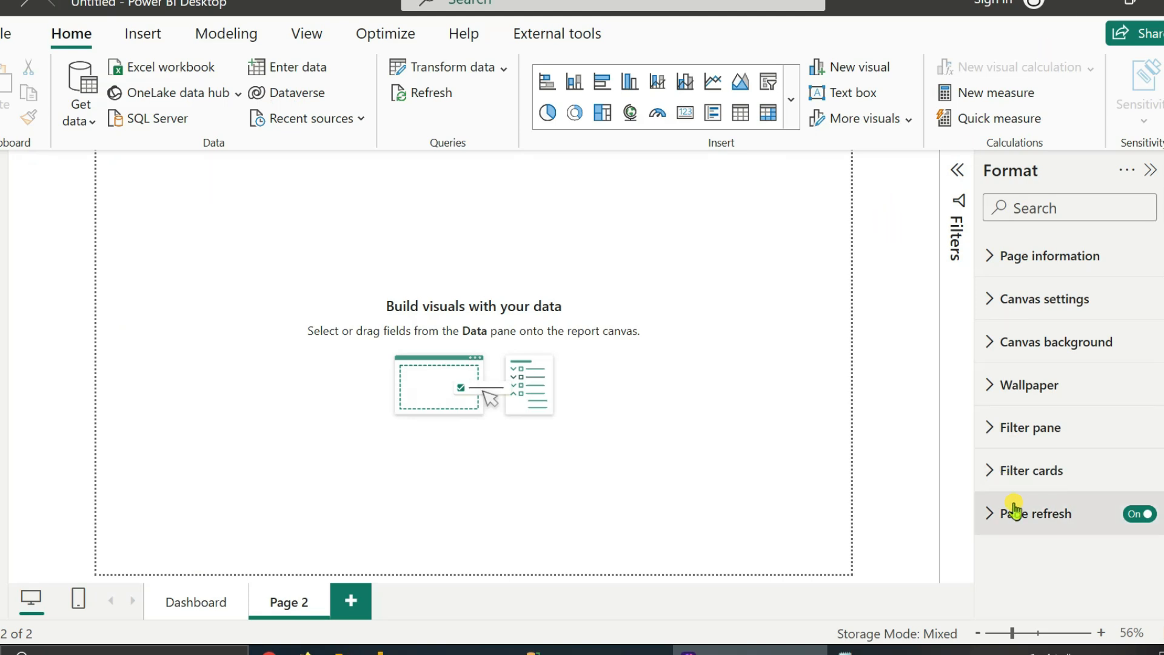
pyautogui.click(1162, 172)
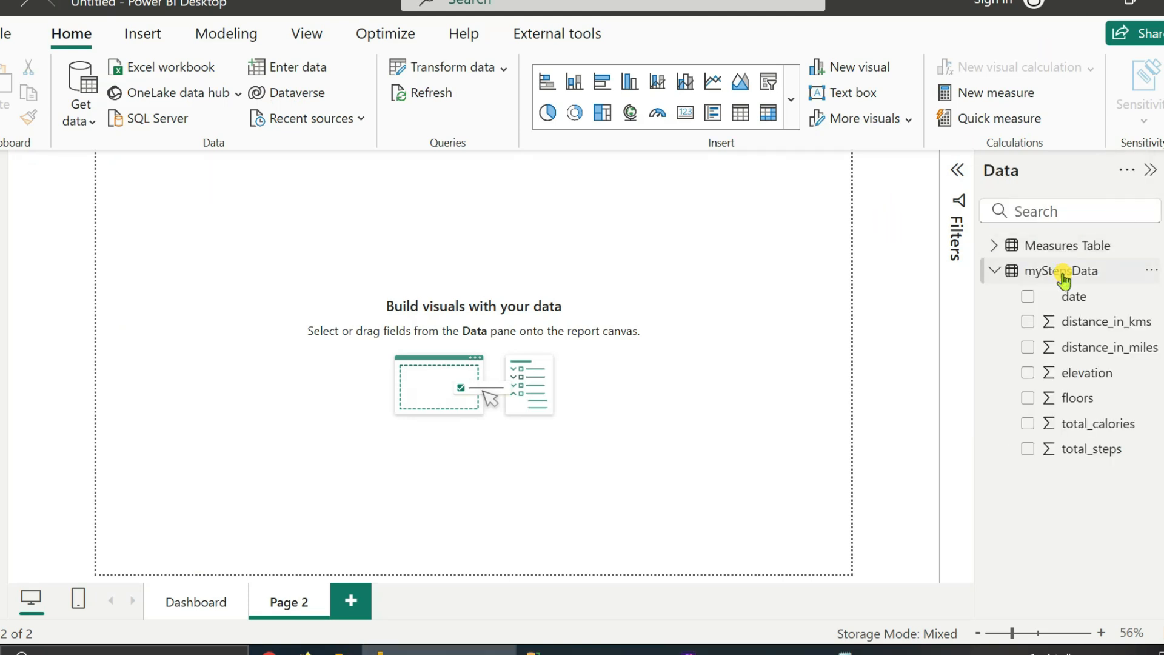
pyautogui.click(1063, 276)
pyautogui.click(1, 217)
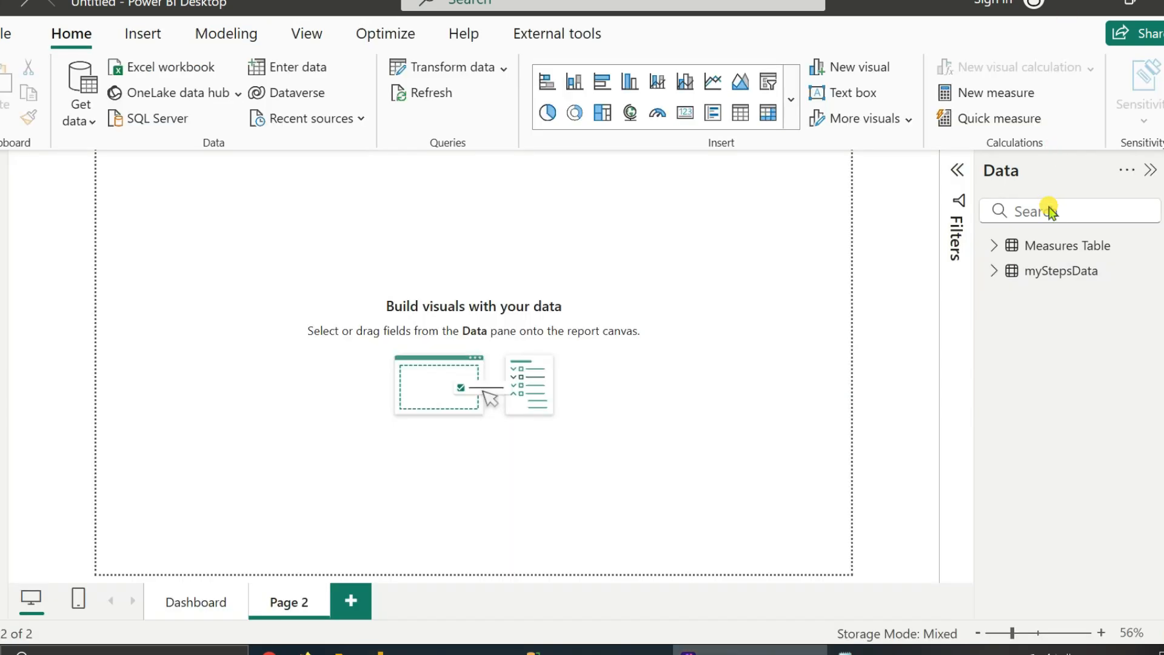
pyautogui.click(1032, 246)
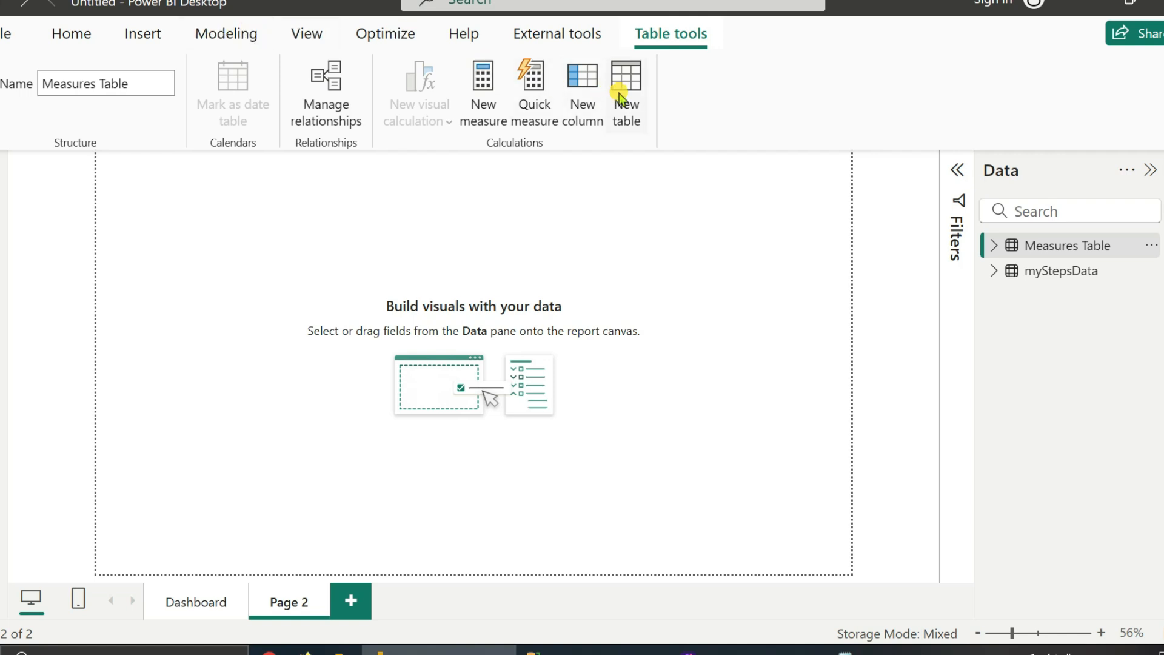
pyautogui.click(235, 32)
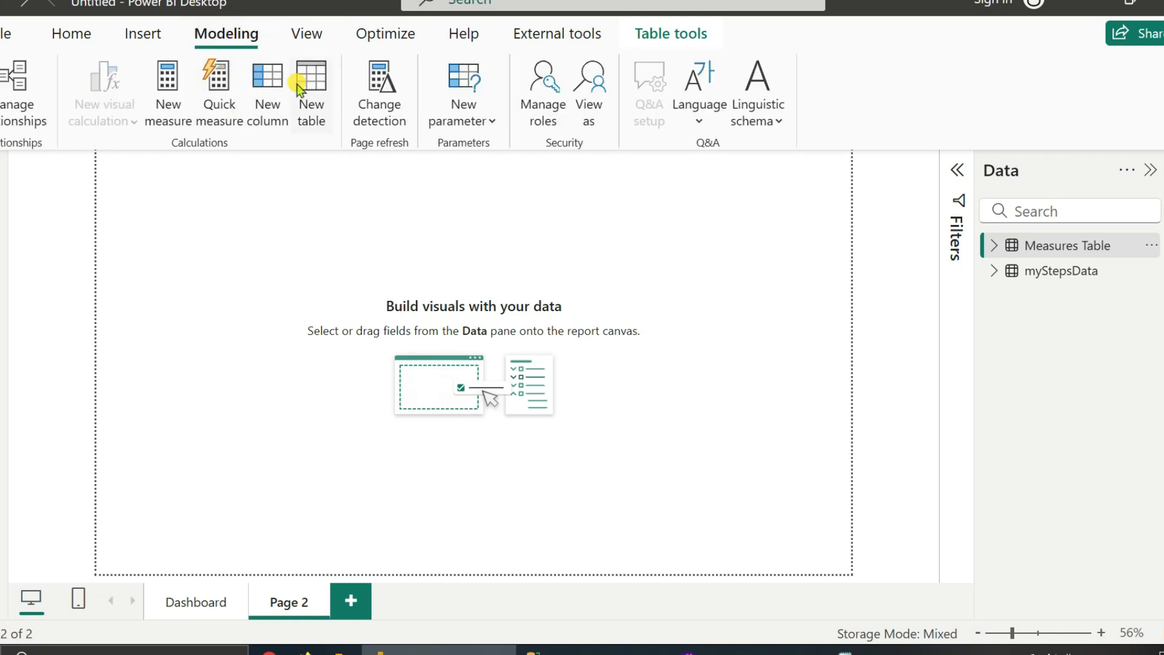
pyautogui.click(71, 33)
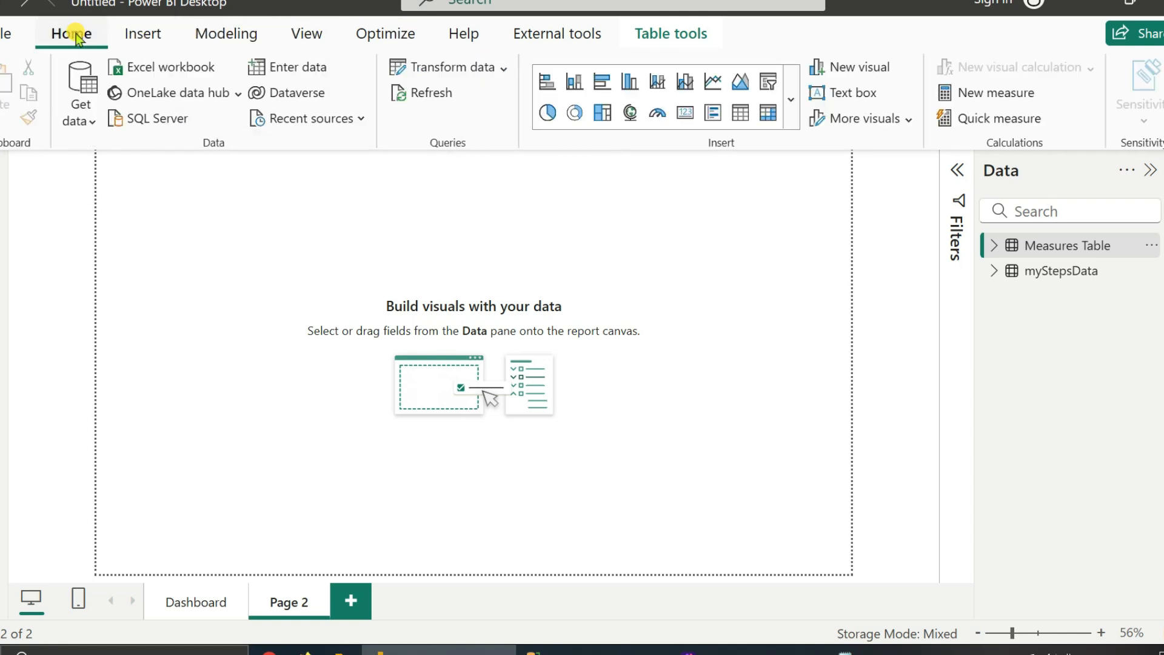
pyautogui.click(263, 67)
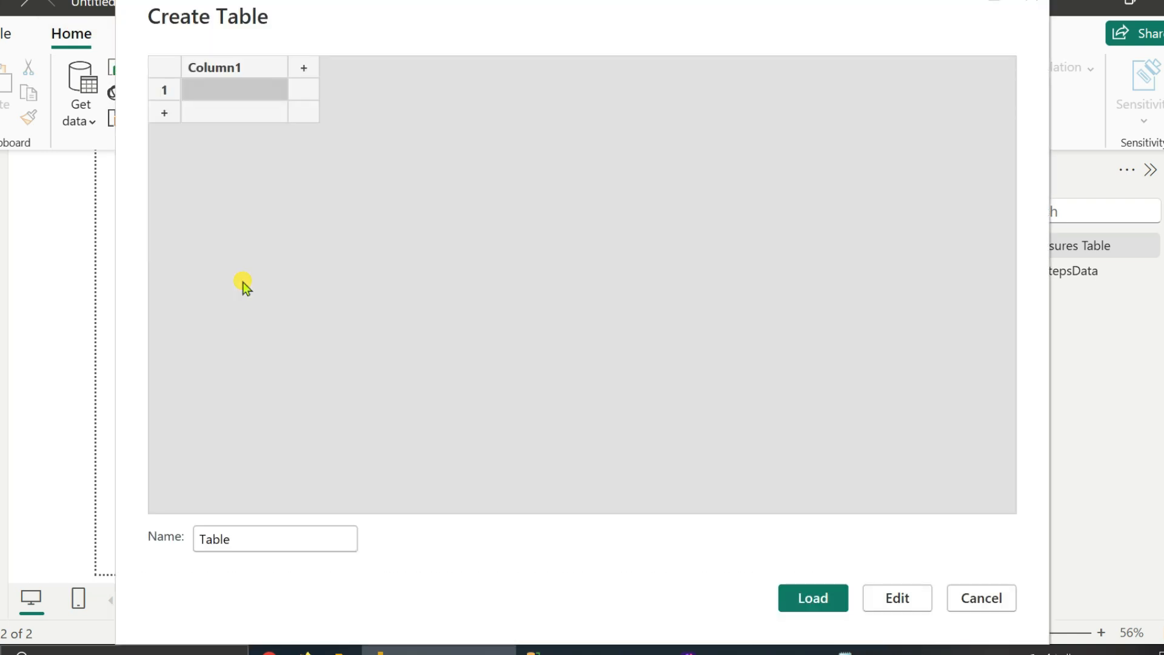
pyautogui.click(250, 543)
pyautogui.moveTo(249, 543); pyautogui.dragTo(182, 537)
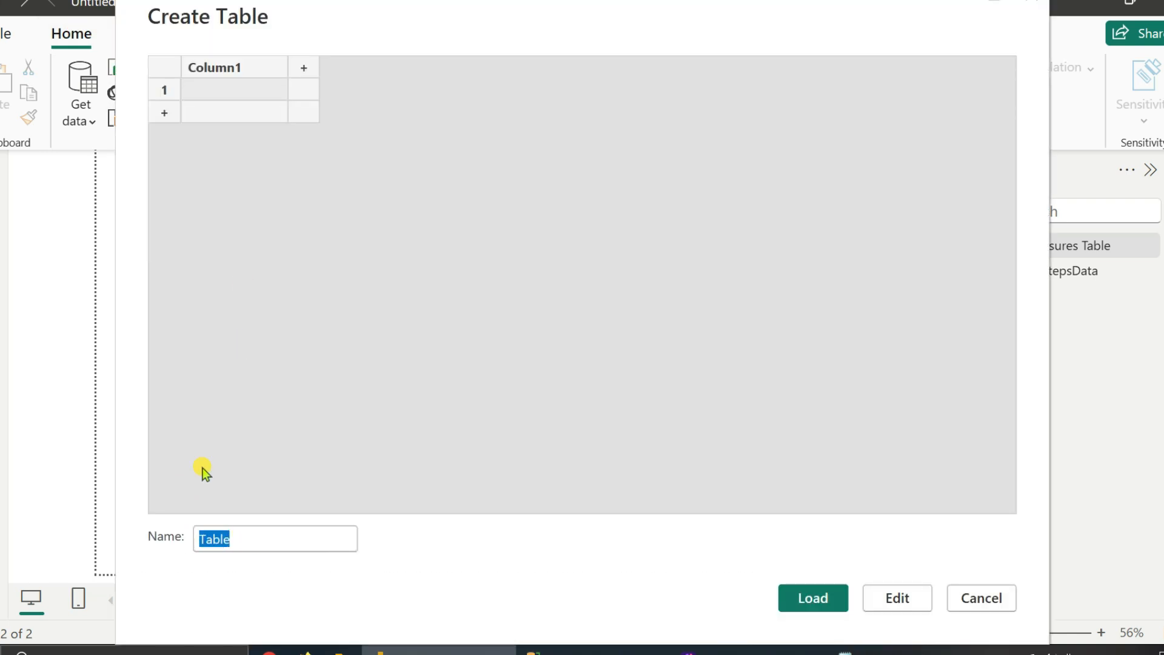
pyautogui.click(961, 598)
pyautogui.click(992, 244)
pyautogui.click(1005, 246)
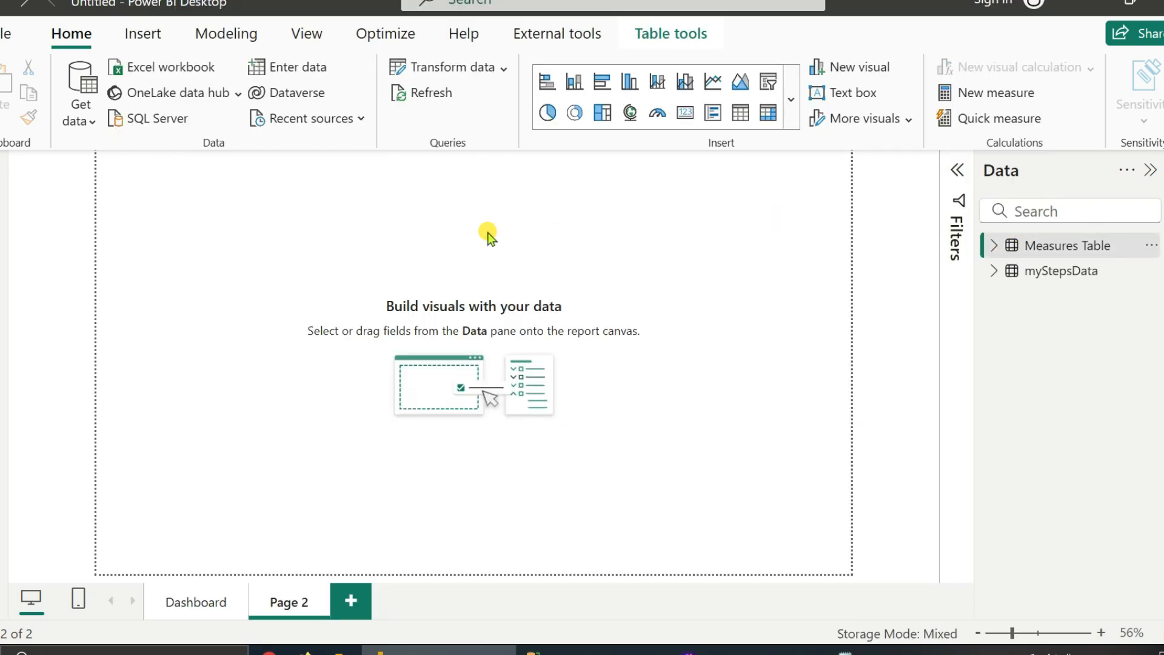
pyautogui.click(1077, 7)
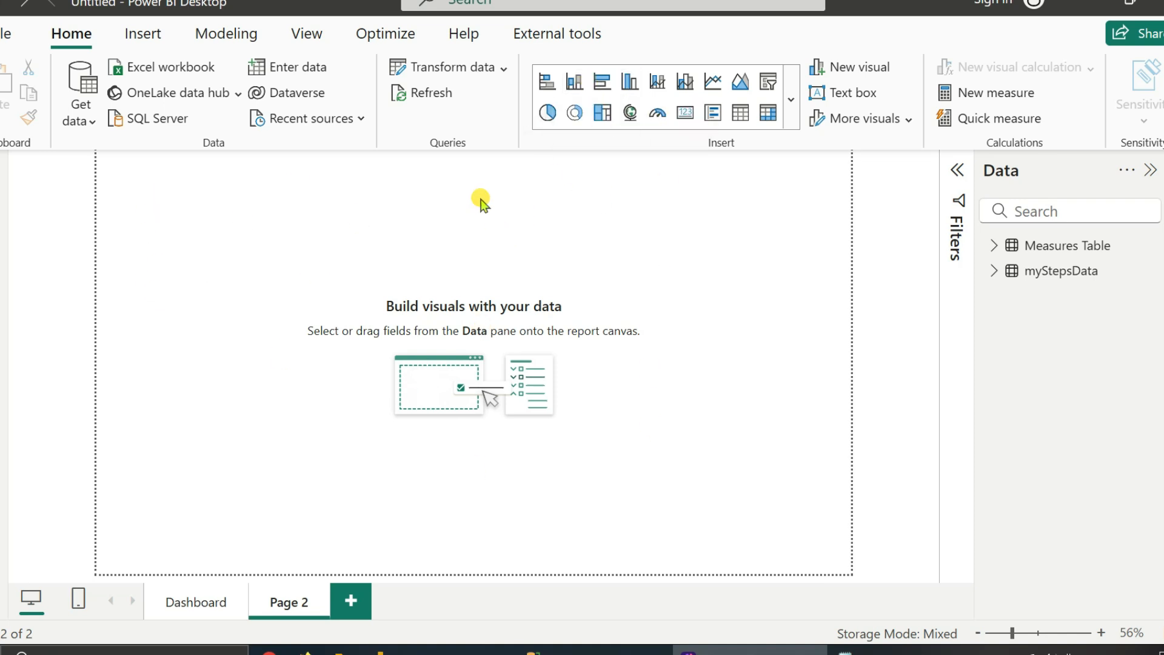
pyautogui.click(1162, 236)
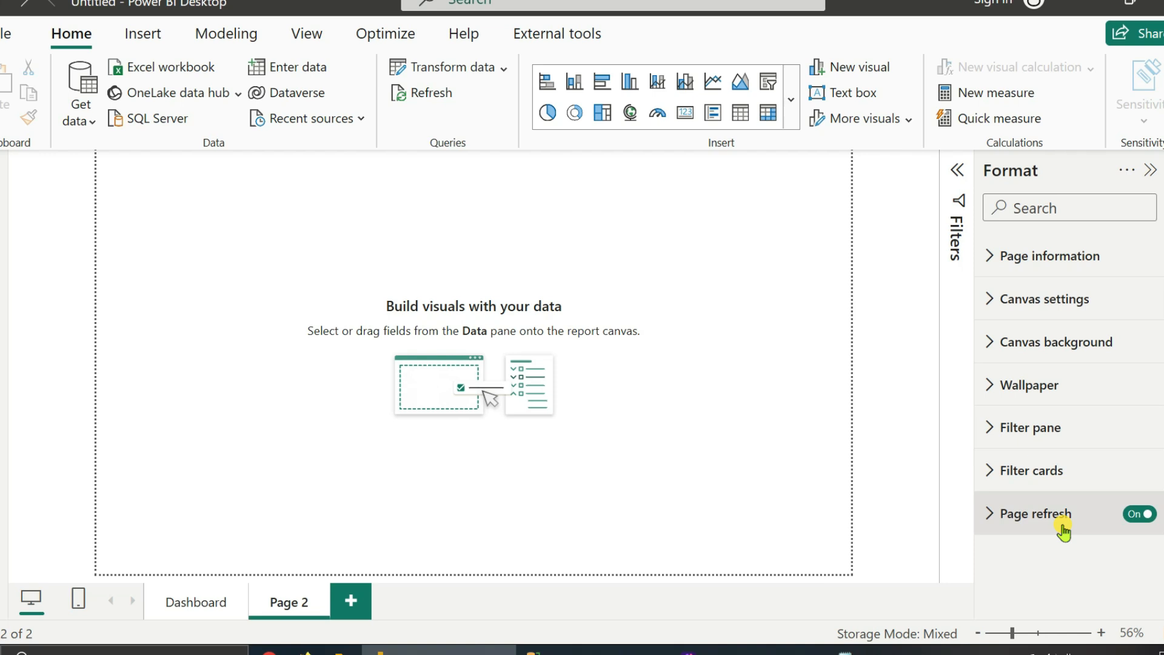
pyautogui.click(1083, 5)
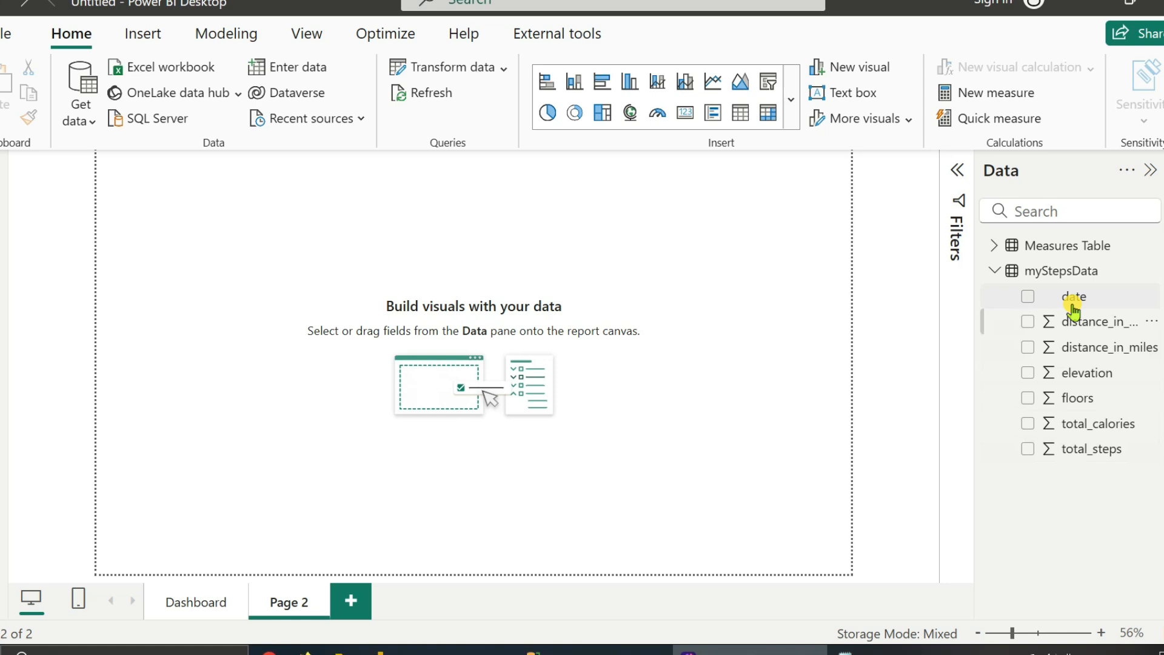
pyautogui.click(994, 271)
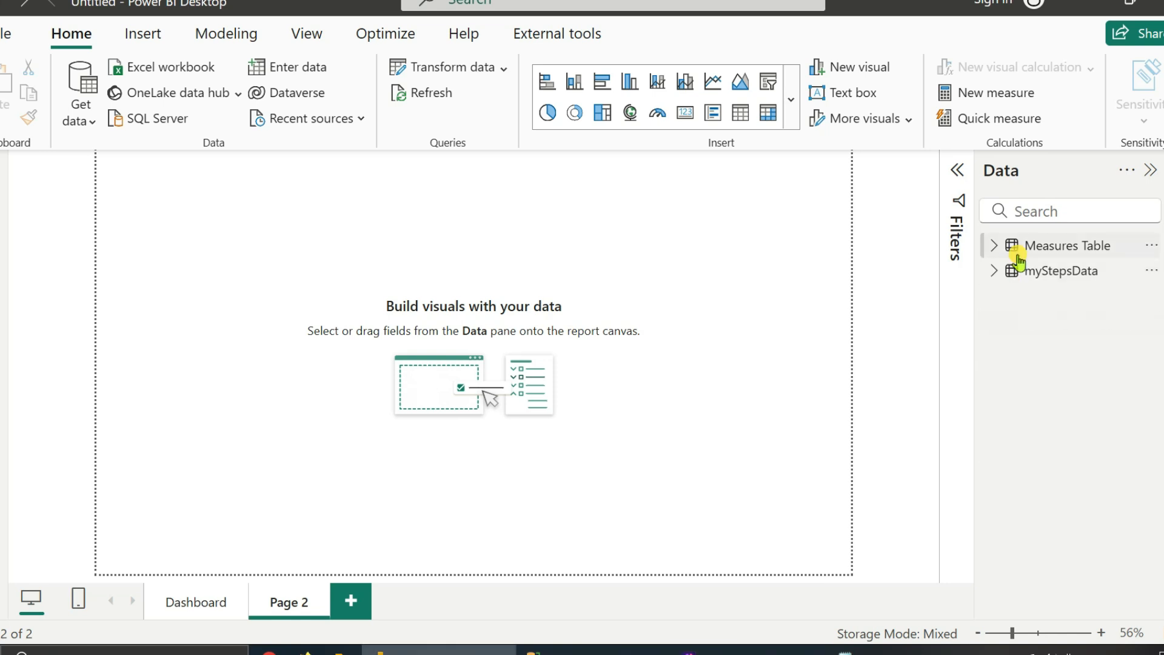
# Open the DAX query view and examine the daily target and maximum measure definitions in Query 1.
pyautogui.click(3, 289)
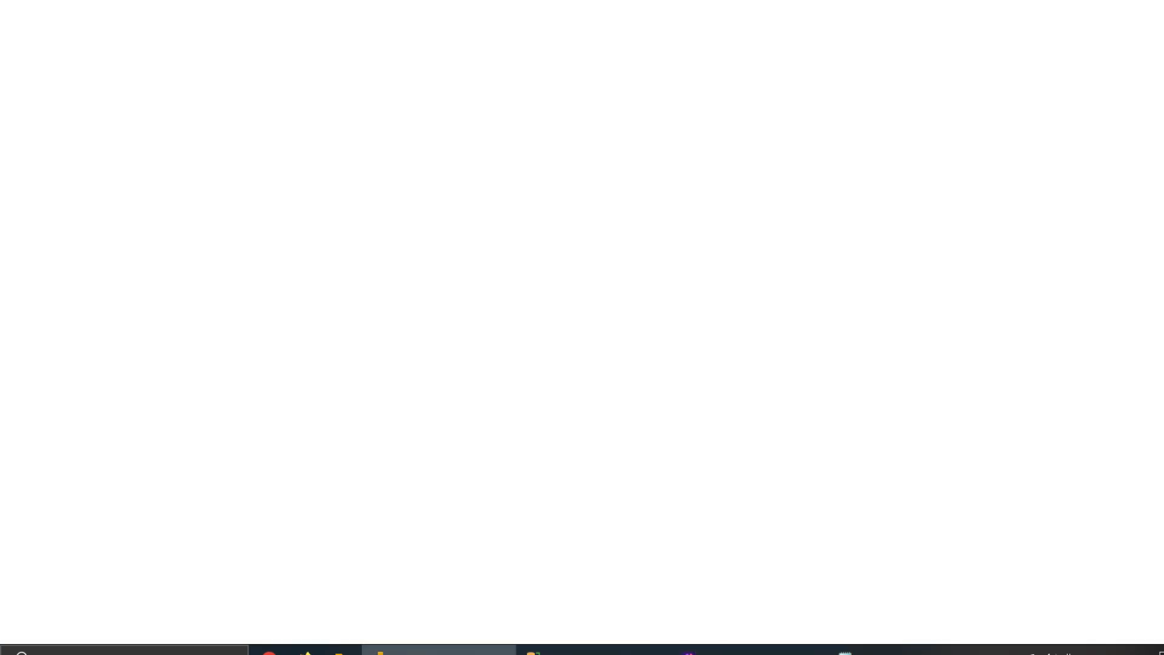
pyautogui.click(529, 350)
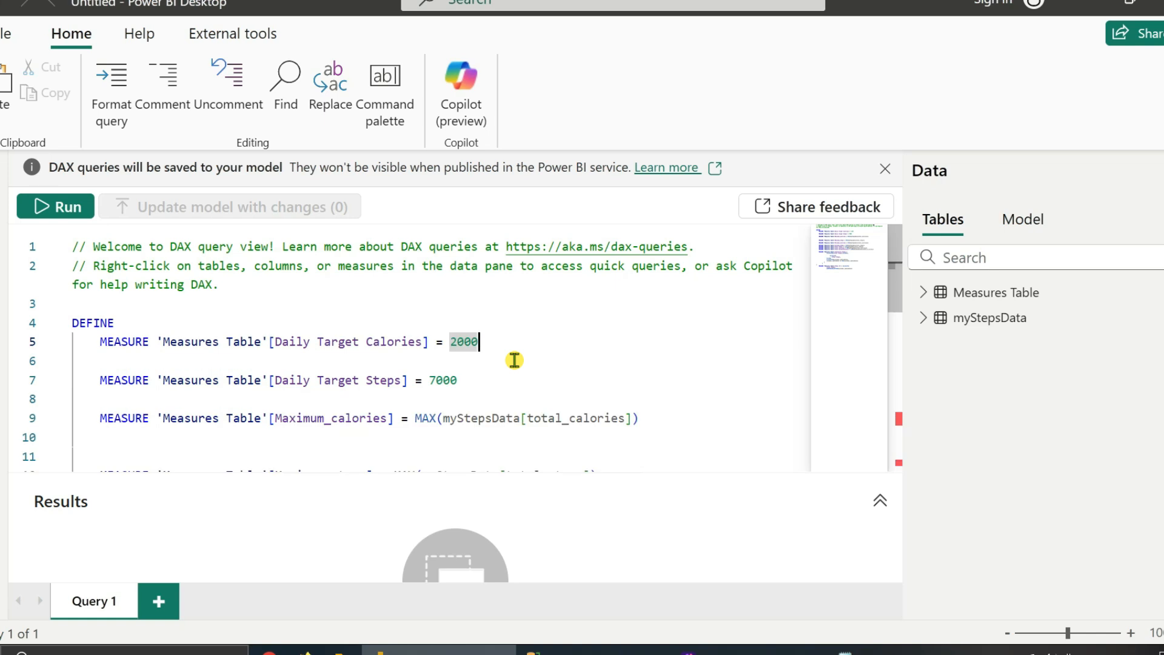
pyautogui.moveTo(447, 353); pyautogui.dragTo(74, 325)
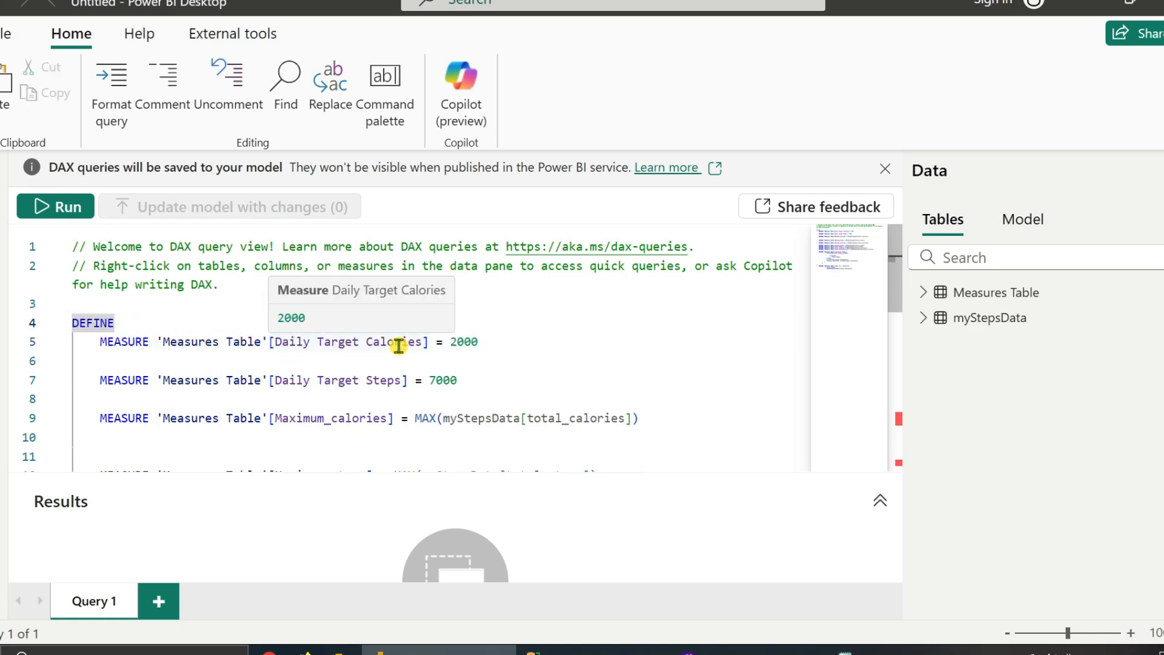
pyautogui.moveTo(492, 341); pyautogui.dragTo(98, 345)
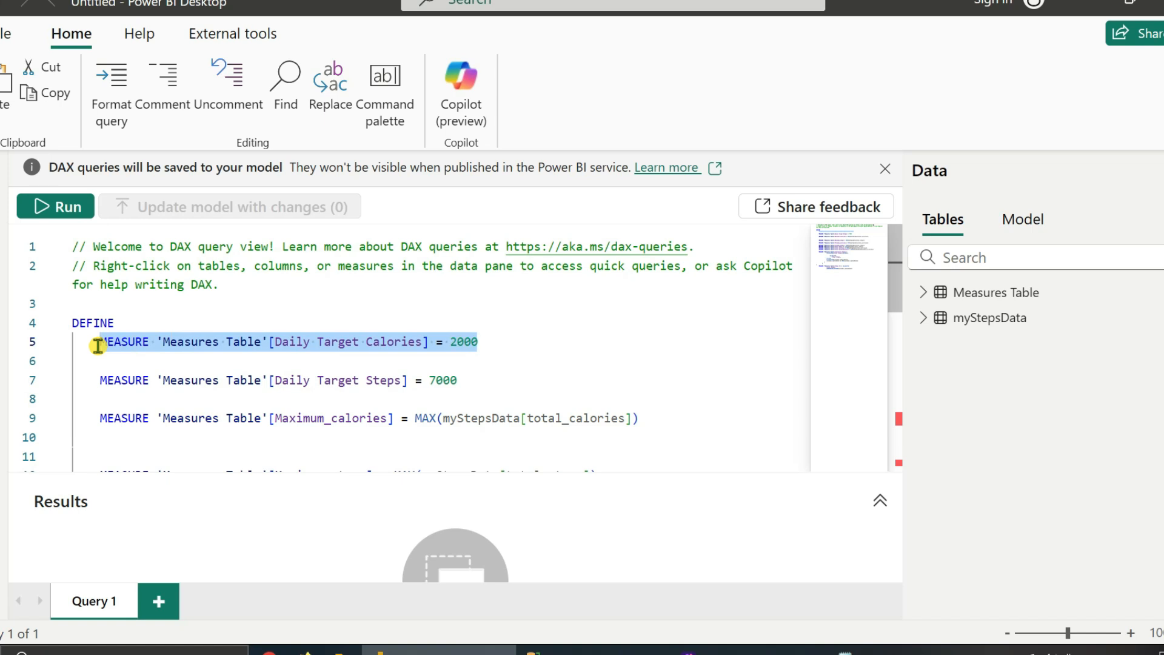
pyautogui.moveTo(458, 380); pyautogui.dragTo(107, 380)
pyautogui.scroll(-1, 873, 254)
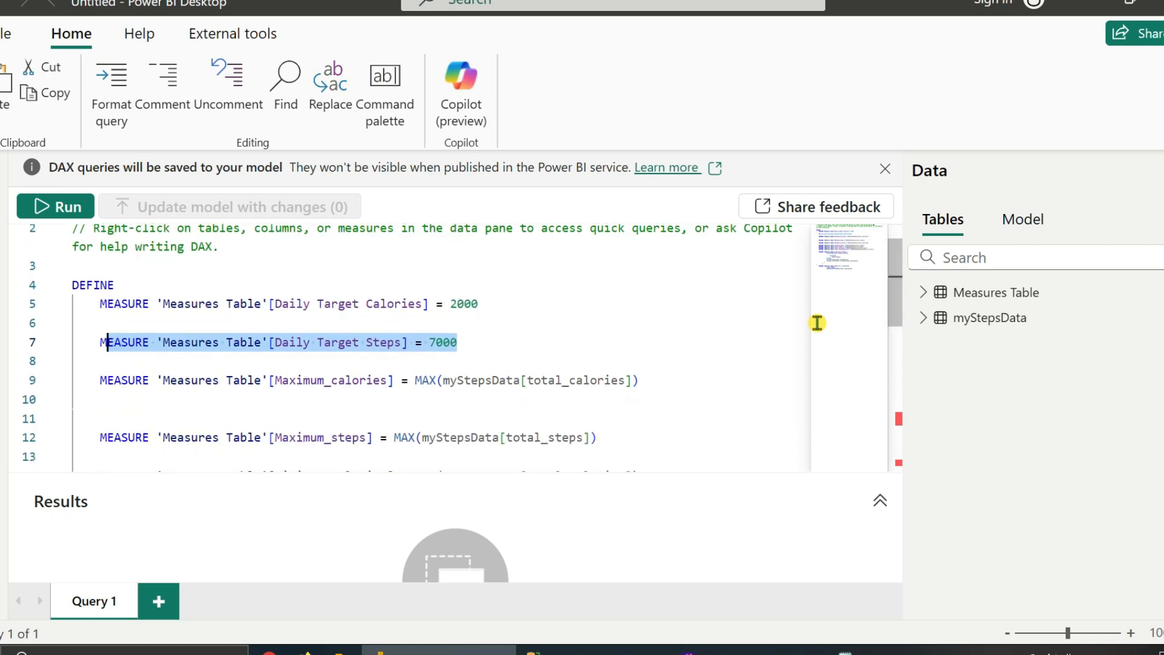
pyautogui.moveTo(648, 378); pyautogui.dragTo(73, 378)
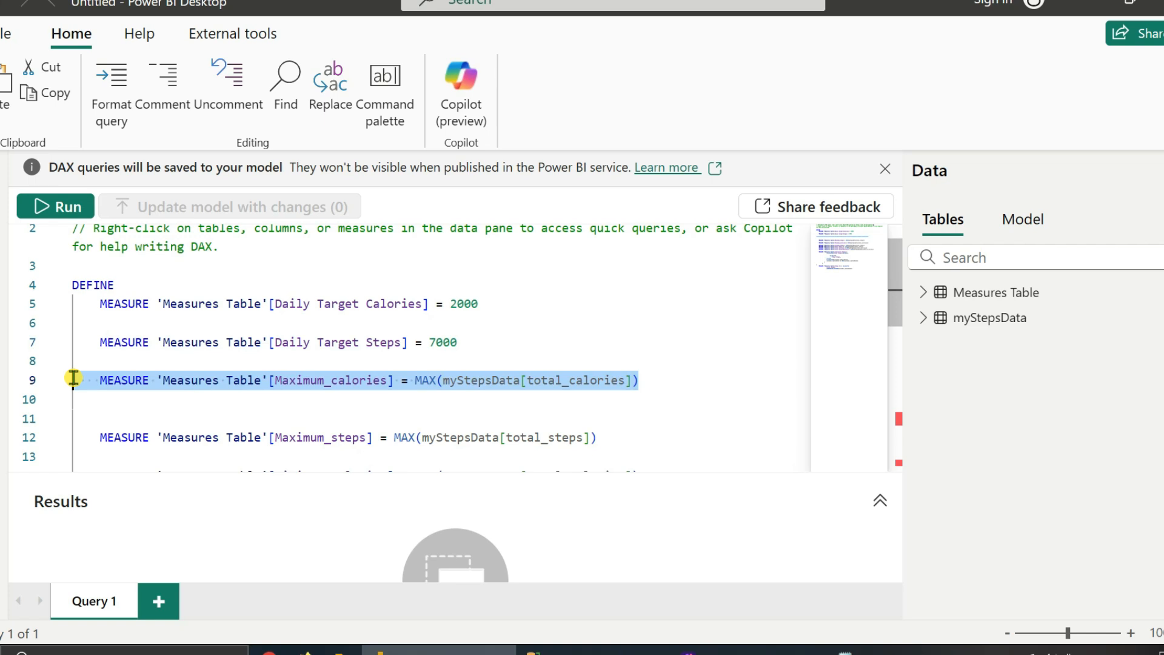
pyautogui.moveTo(633, 437); pyautogui.dragTo(93, 437)
# Examine the definitions of the minimum calories, minimum steps and Total Steps measures further down the query.
pyautogui.scroll(-3, 896, 257)
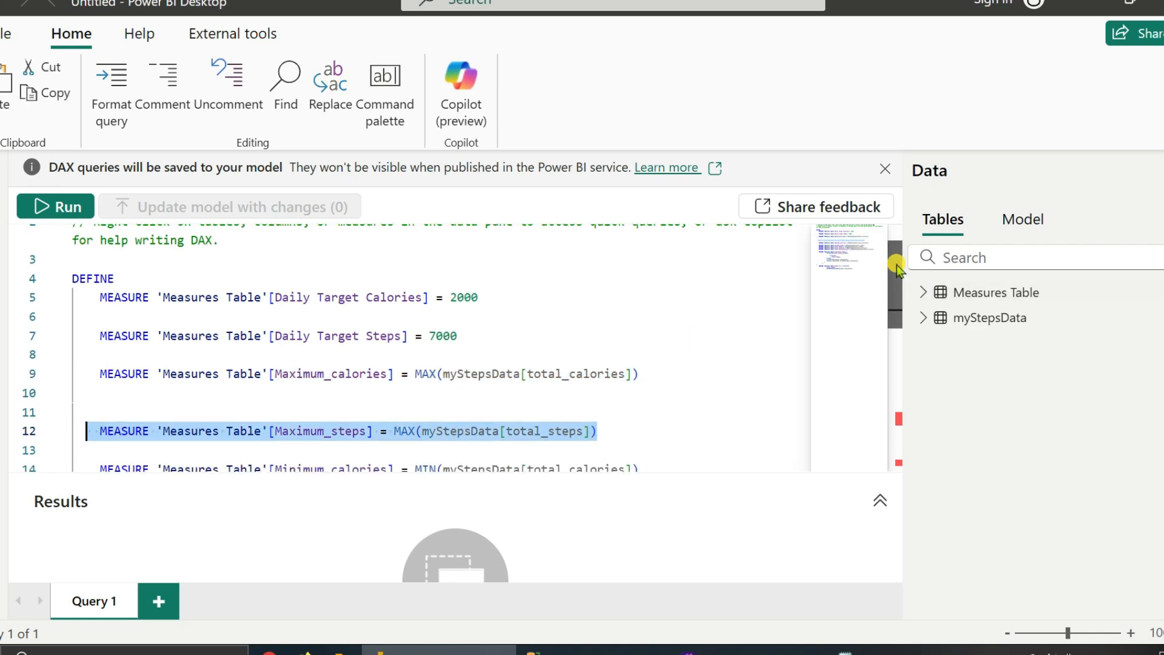
pyautogui.moveTo(680, 335); pyautogui.dragTo(93, 333)
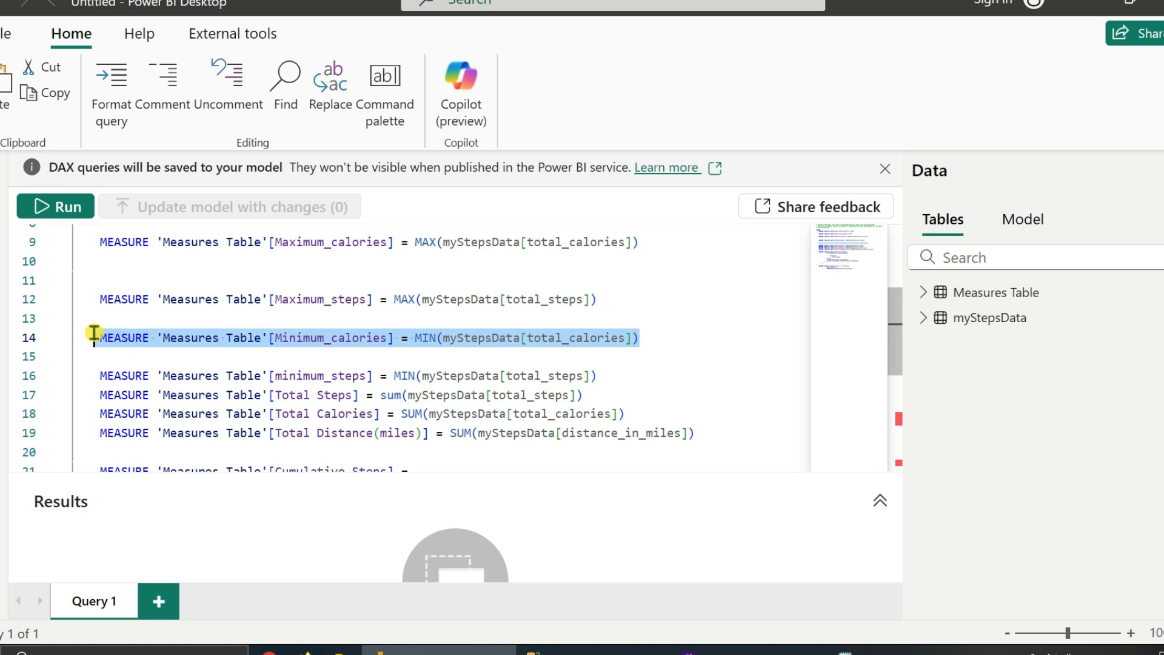
pyautogui.click(599, 377)
pyautogui.click(461, 393)
pyautogui.moveTo(268, 394); pyautogui.dragTo(344, 397)
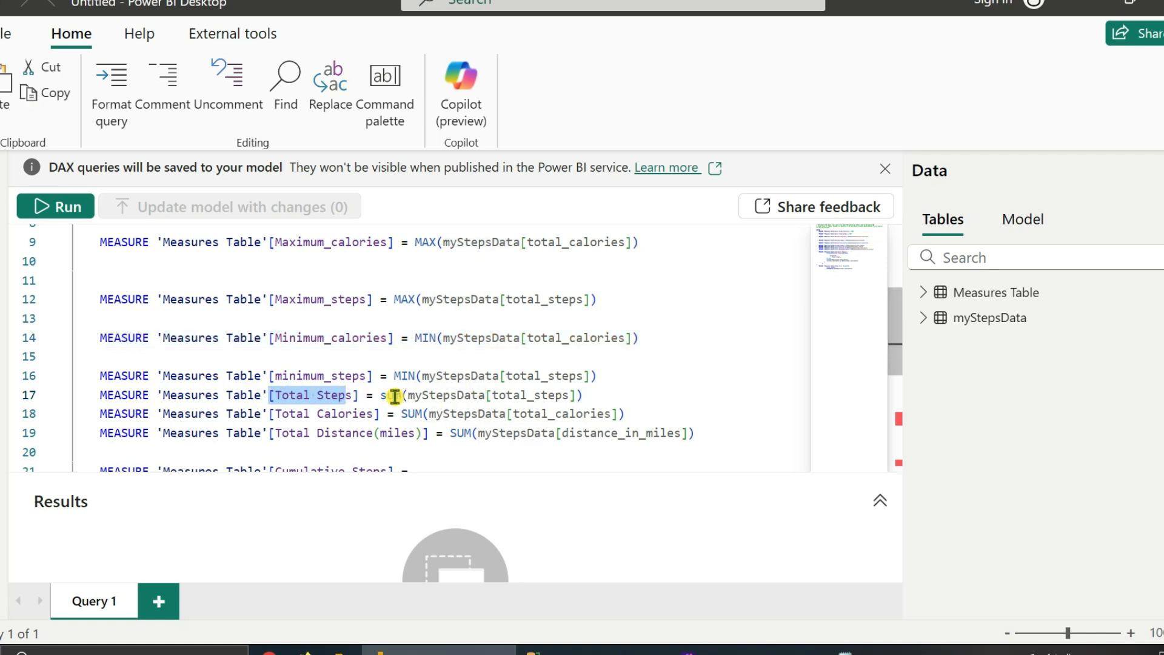
pyautogui.click(420, 396)
# Define a new measure 'Measures Table'[Test] = 45 on the empty line below the Maximum_calories measure.
pyautogui.click(168, 259)
pyautogui.write('M')
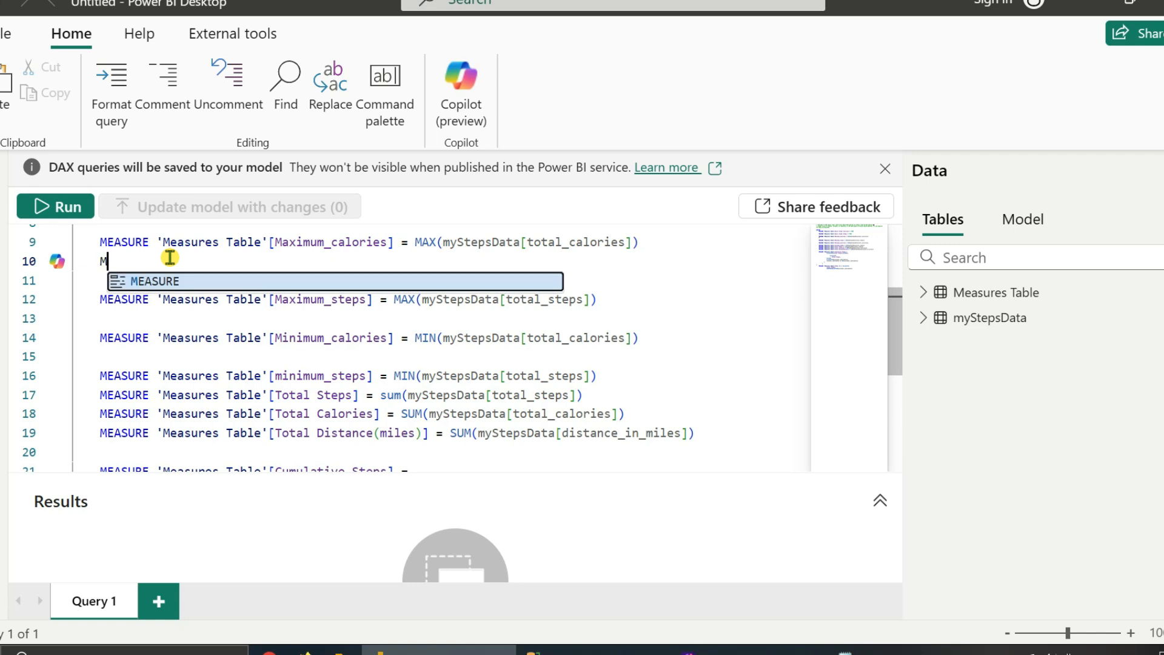
pyautogui.write('EASURE M')
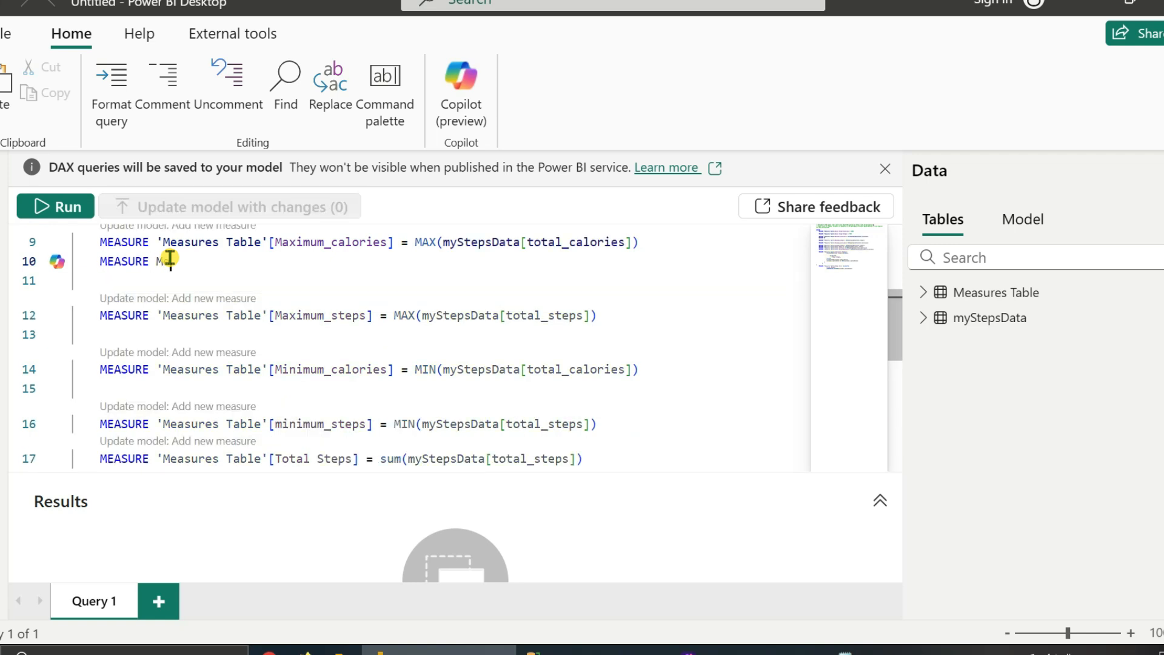
pyautogui.write("'Measures Table'[Daily Target Calories]")
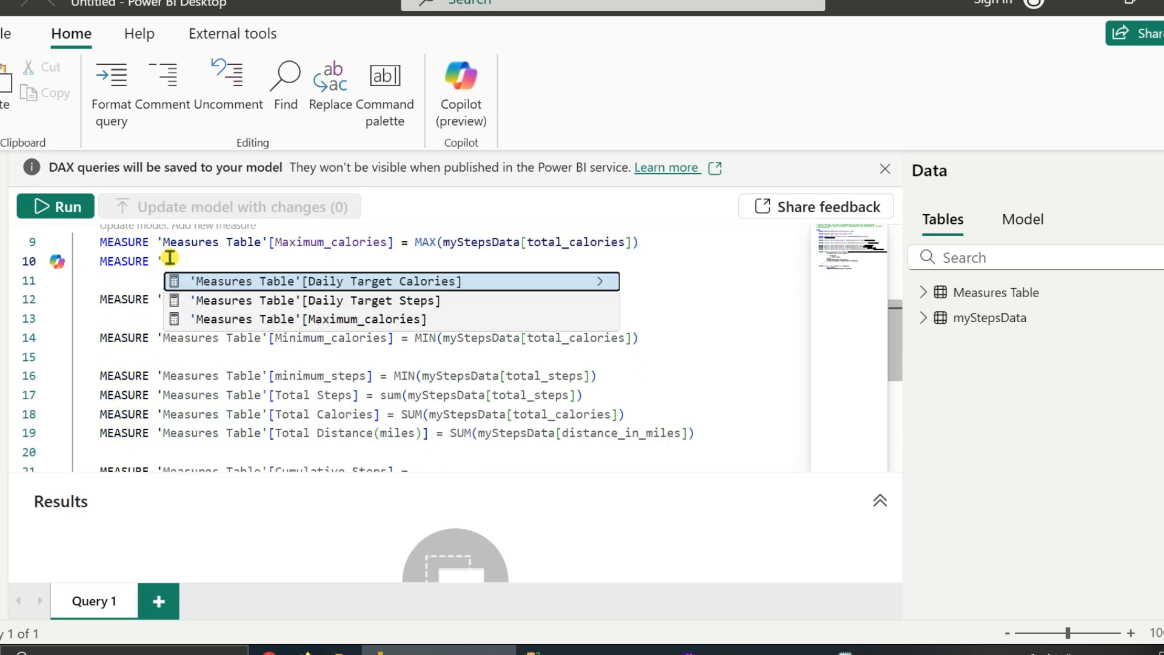
pyautogui.press('Return')
pyautogui.moveTo(274, 277); pyautogui.dragTo(422, 278)
pyautogui.press('BackSpace')
pyautogui.write('Test')
pyautogui.press('End')
pyautogui.write('= 45')
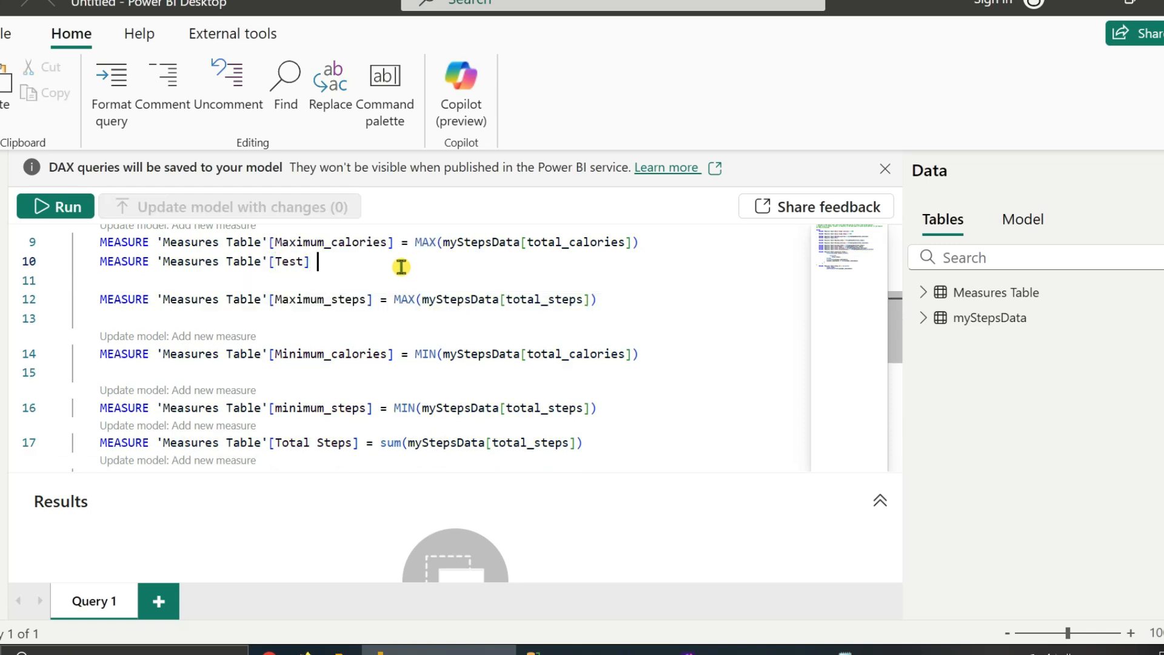
# Remove the 'Measures Table'[Test] measure definition from the line below Maximum_calories.
pyautogui.click(402, 267)
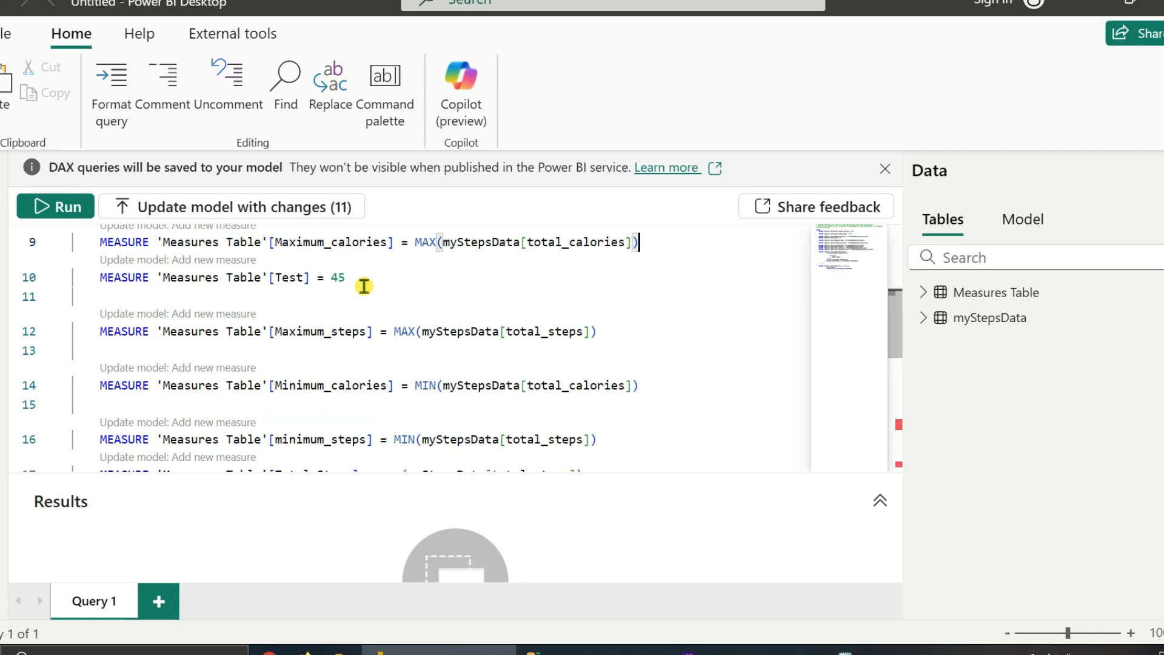
pyautogui.doubleClick(358, 284)
pyautogui.moveTo(344, 283); pyautogui.dragTo(98, 280)
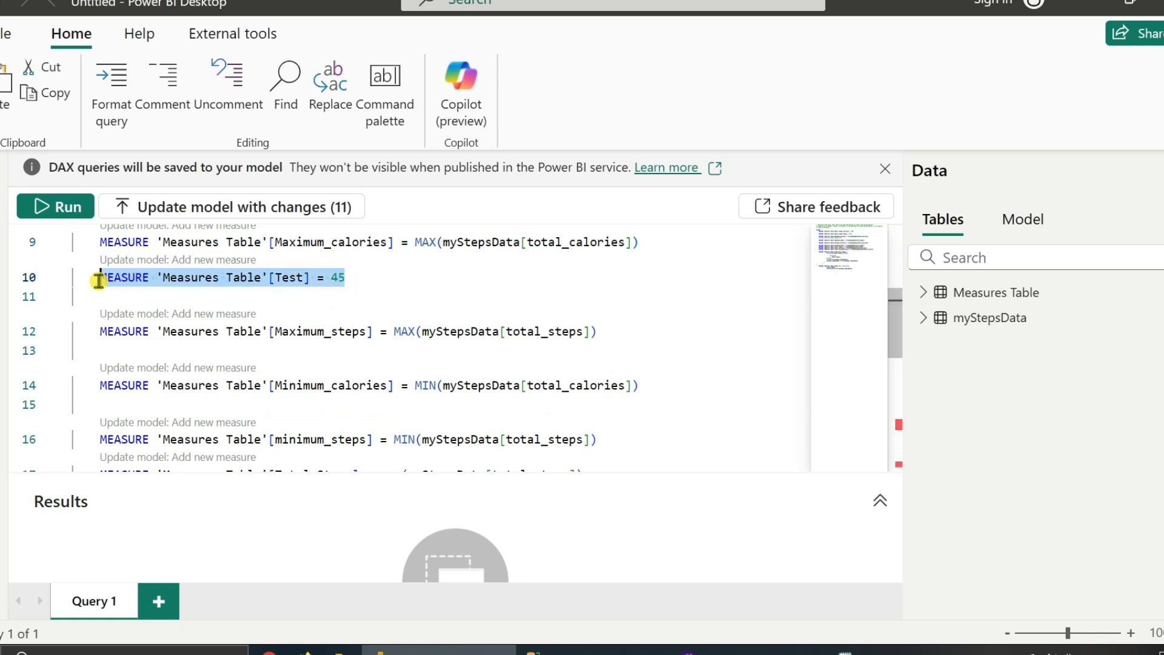
pyautogui.press('Delete')
# Examine the Total Distance(miles) and Cumulative Steps measure definitions further down the query.
pyautogui.moveTo(888, 298); pyautogui.dragTo(892, 355)
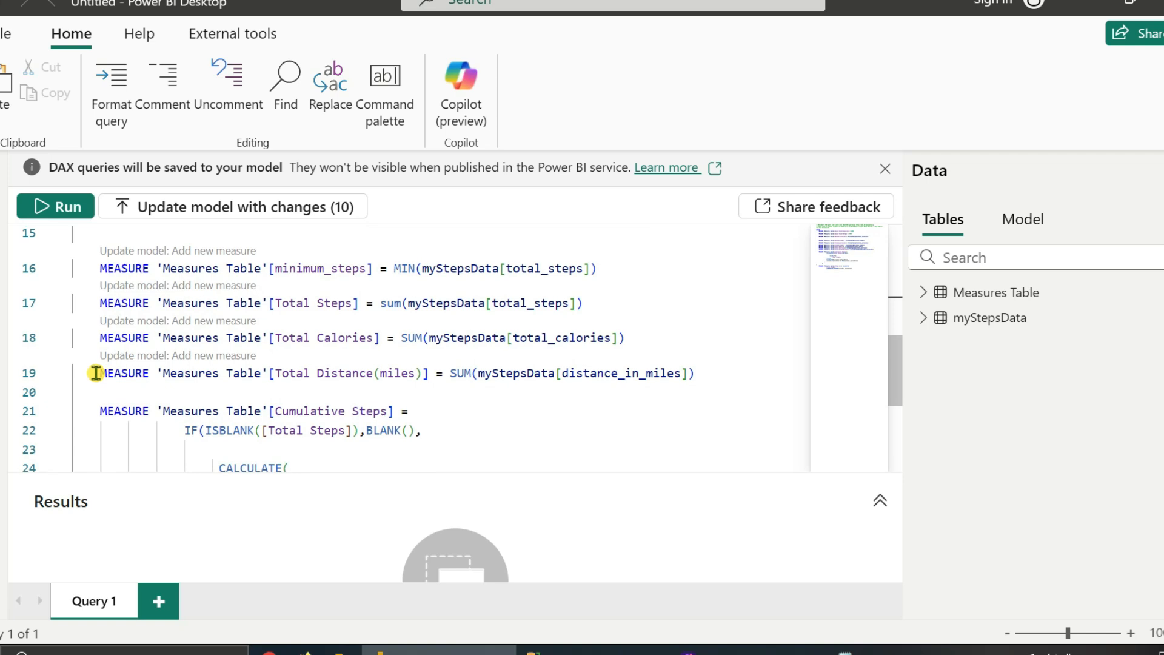
pyautogui.moveTo(97, 370); pyautogui.dragTo(431, 388)
pyautogui.click(286, 417)
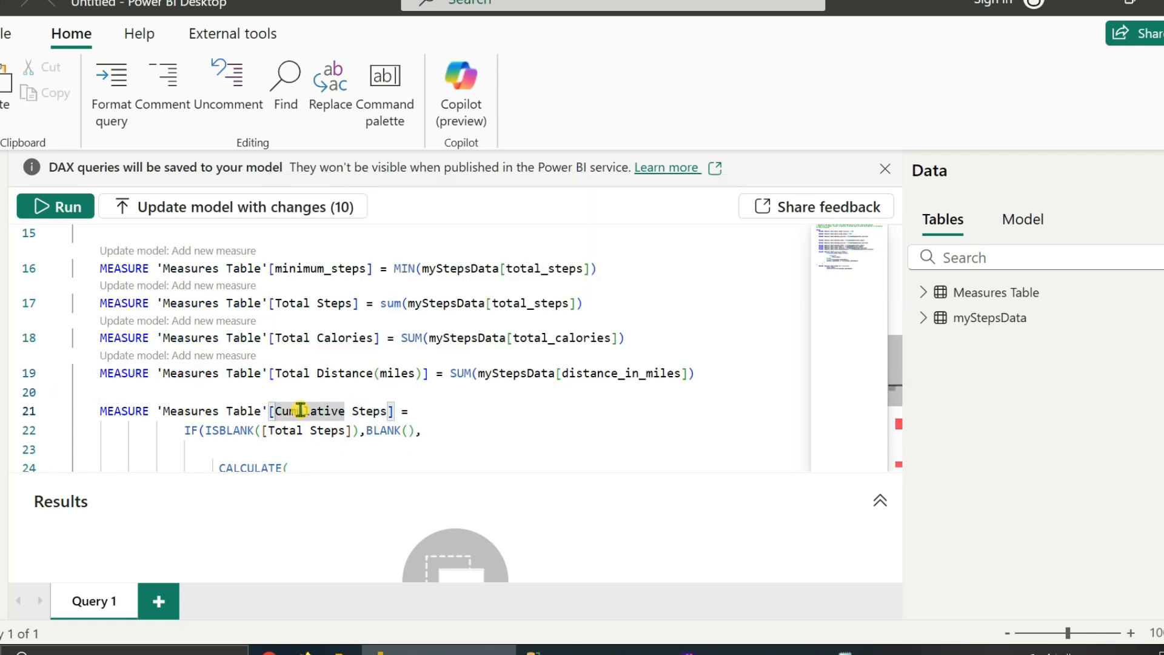
pyautogui.click(374, 412)
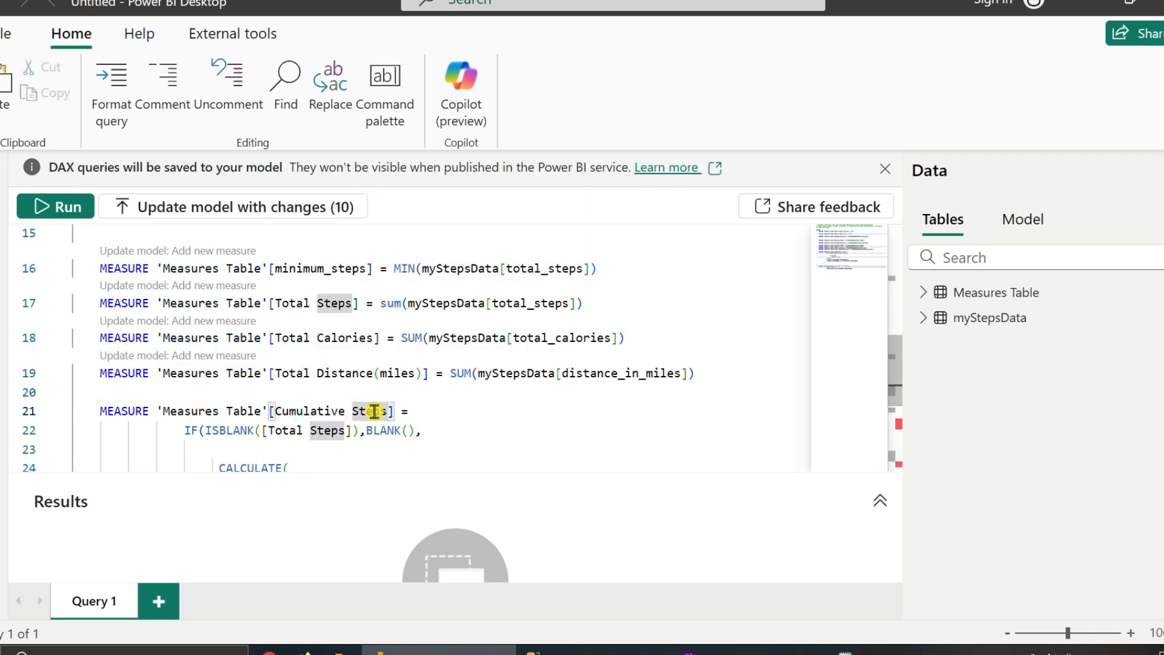
pyautogui.moveTo(893, 373); pyautogui.dragTo(893, 396)
pyautogui.click(335, 445)
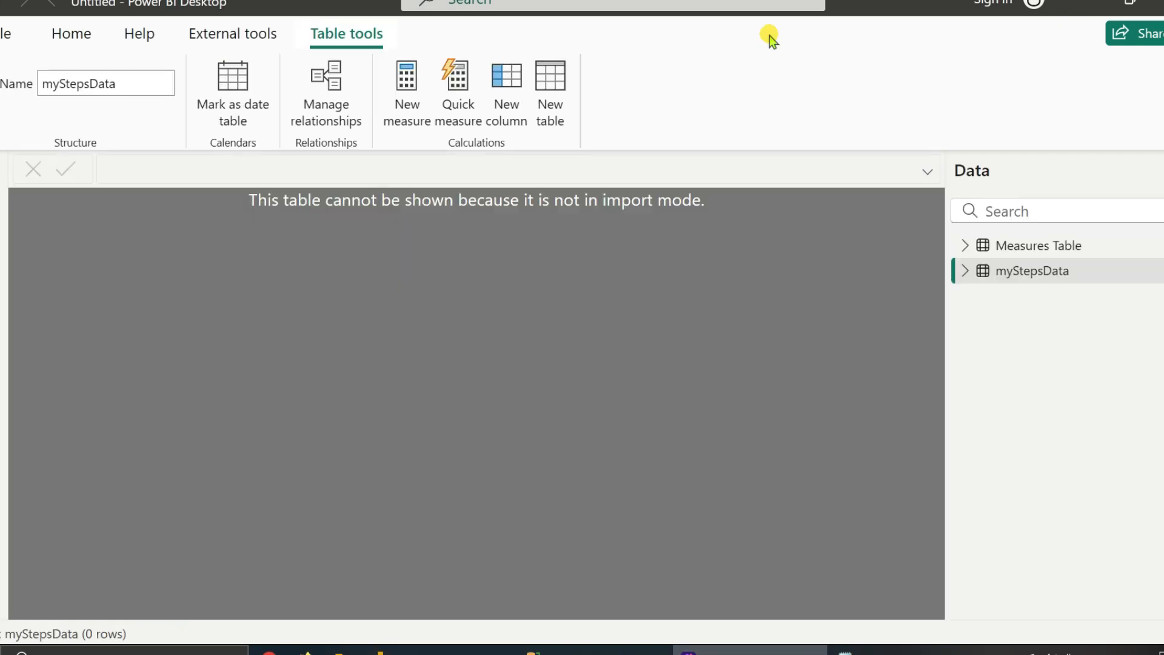
# Create a new calculated table named Calendar Table that holds a Date column.
pyautogui.click(550, 88)
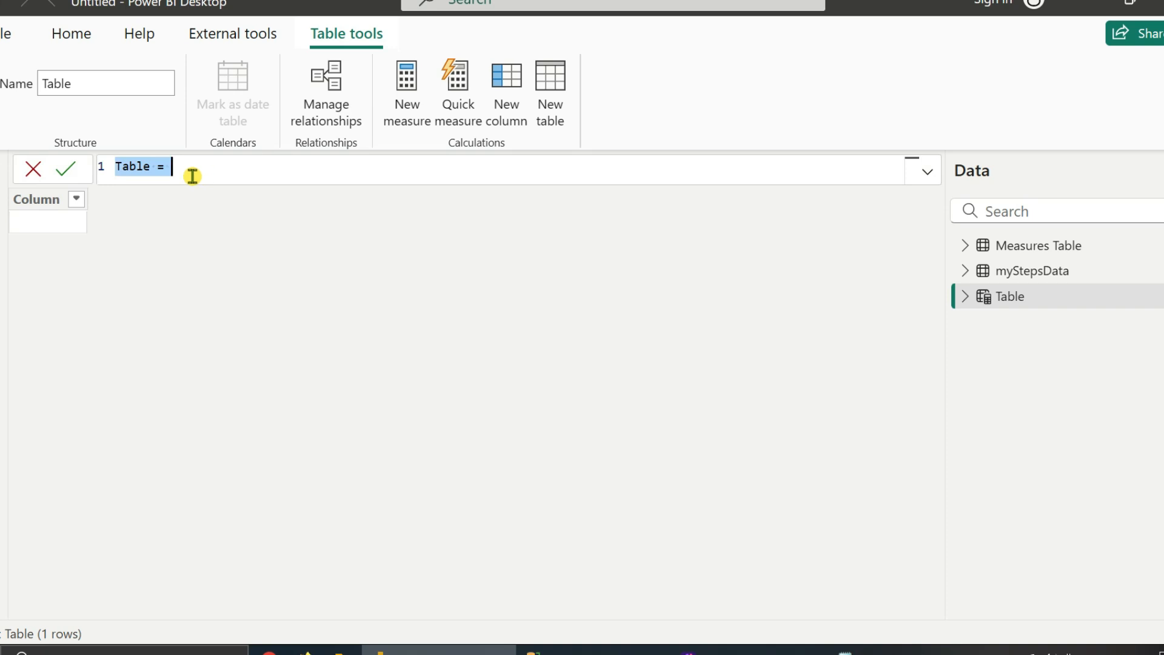
pyautogui.click(115, 168)
pyautogui.write('Ca')
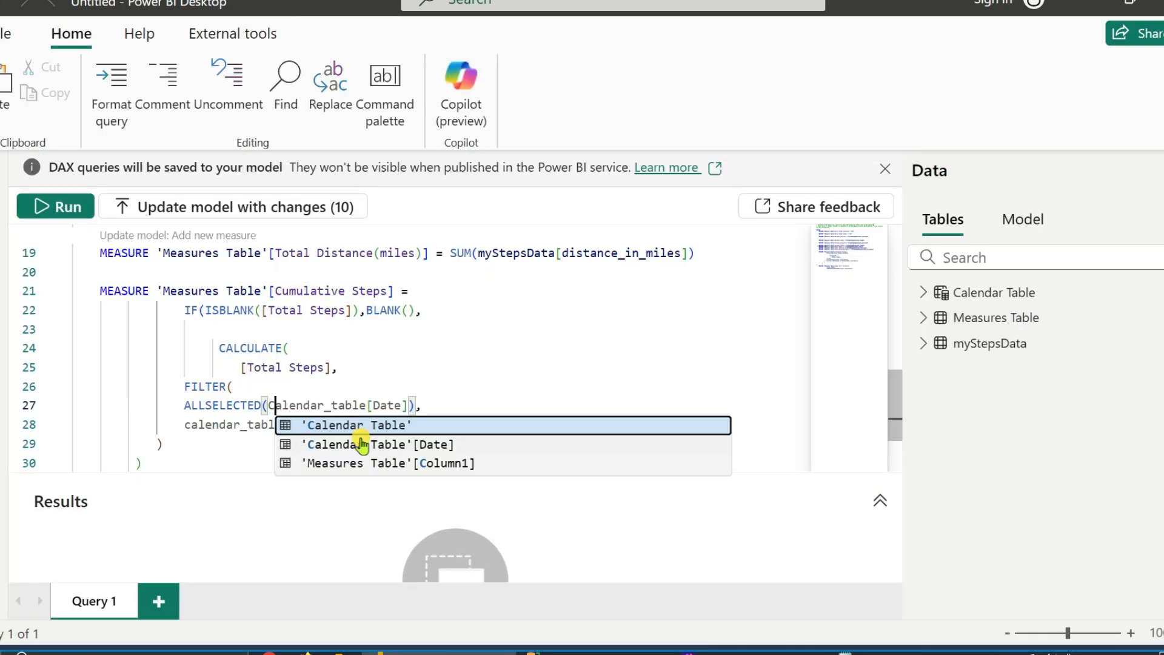
# Replace the calendar_table[Date] reference inside ALLSELECTED of the Cumulative Steps measure with 'Calendar Table'[Date].
pyautogui.click(360, 438)
pyautogui.press('Delete')
pyautogui.press('Delete')
pyautogui.press('Delete')
pyautogui.press('Delete')
pyautogui.press('Delete')
pyautogui.press('Delete')
pyautogui.press('Delete')
pyautogui.press('Delete')
pyautogui.press('Delete')
pyautogui.press('Delete')
pyautogui.press('Delete')
pyautogui.press('Delete')
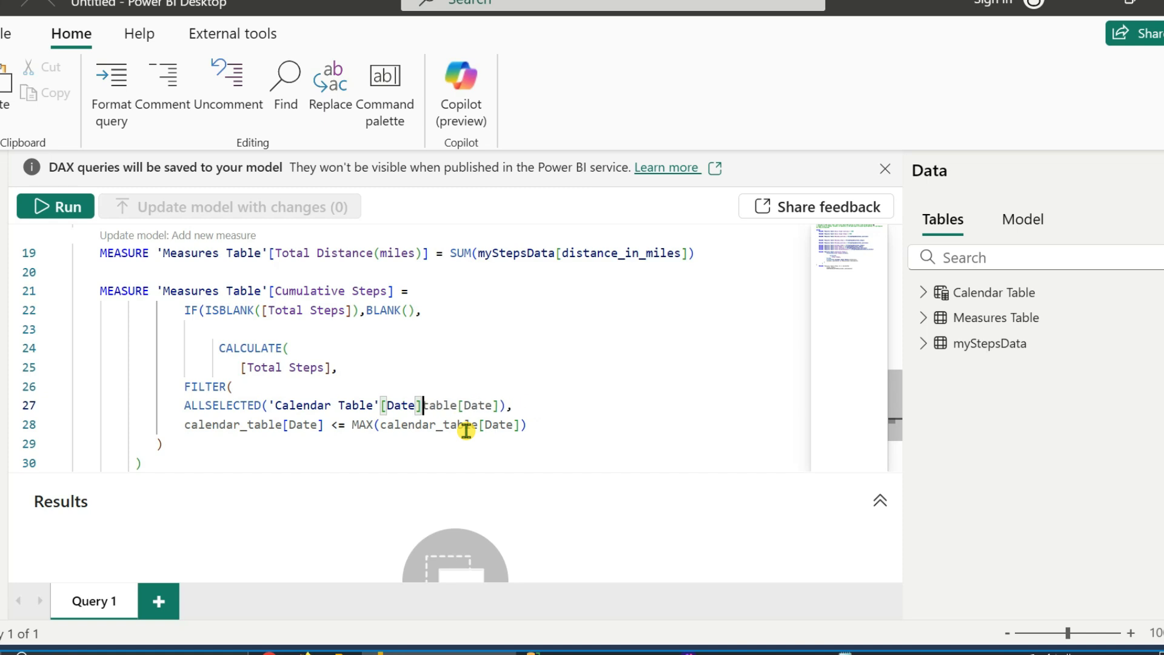
pyautogui.press('Delete')
pyautogui.press('Delete')
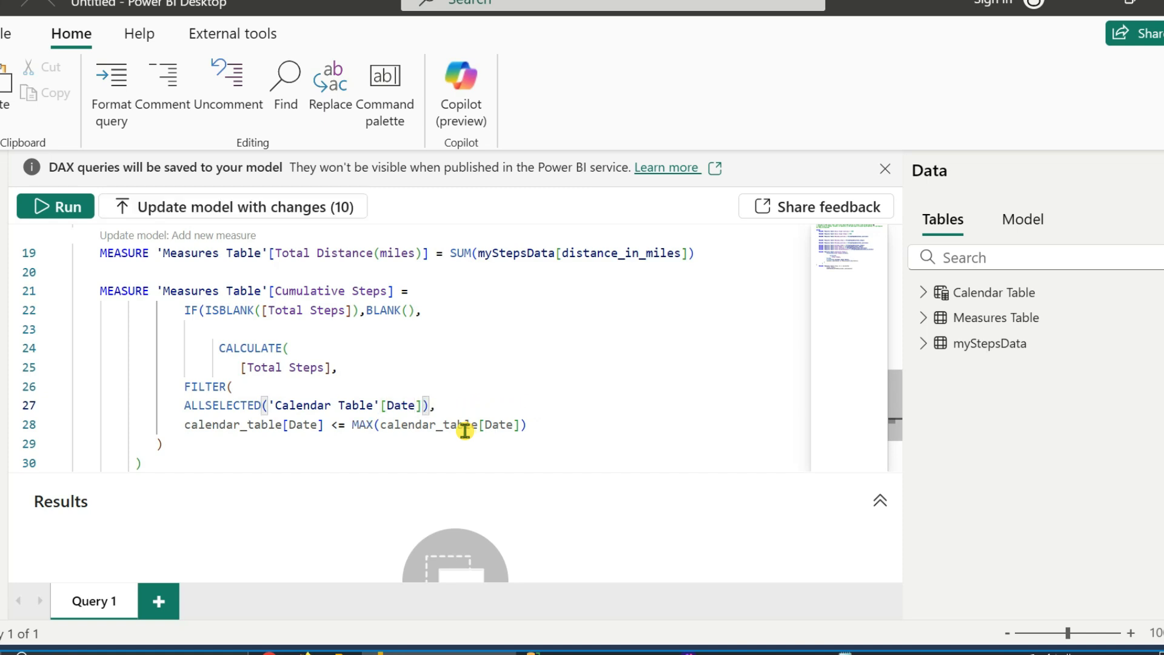
# Try to replace all remaining calendar_table references in Cumulative Steps and Steps LY at once, and undo that edit.
pyautogui.click(384, 424)
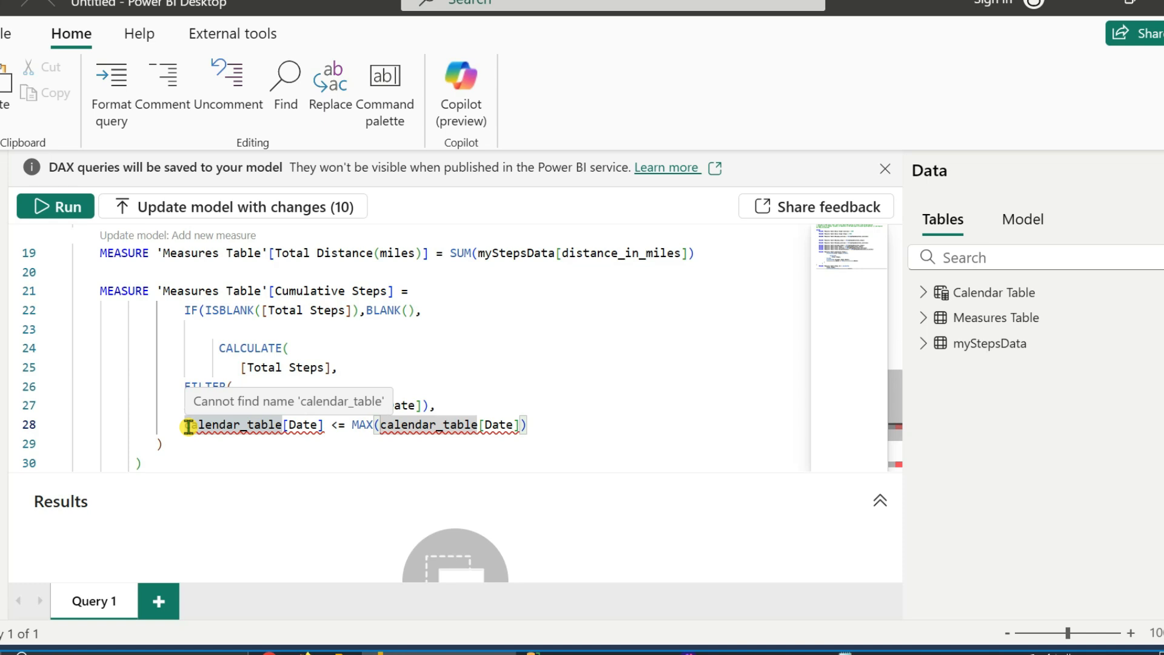
pyautogui.hotkey('ctrl', 'f')
pyautogui.write('Ca[Date] <= MAX(Ca')
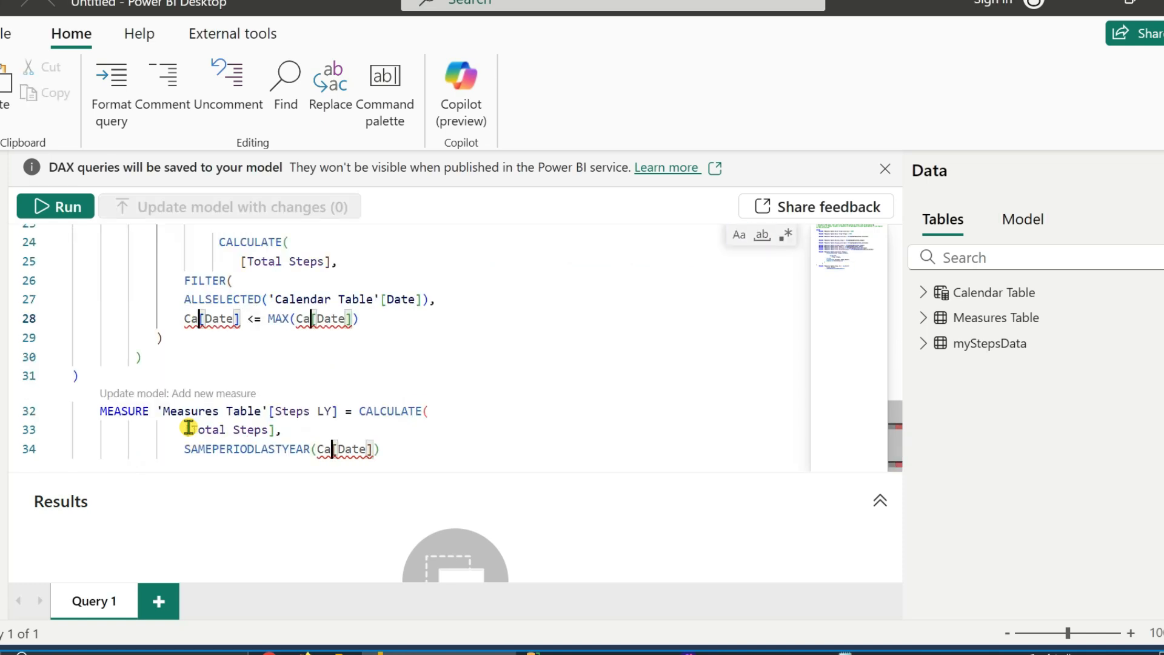
pyautogui.press('Escape')
pyautogui.hotkey('ctrl', 'z')
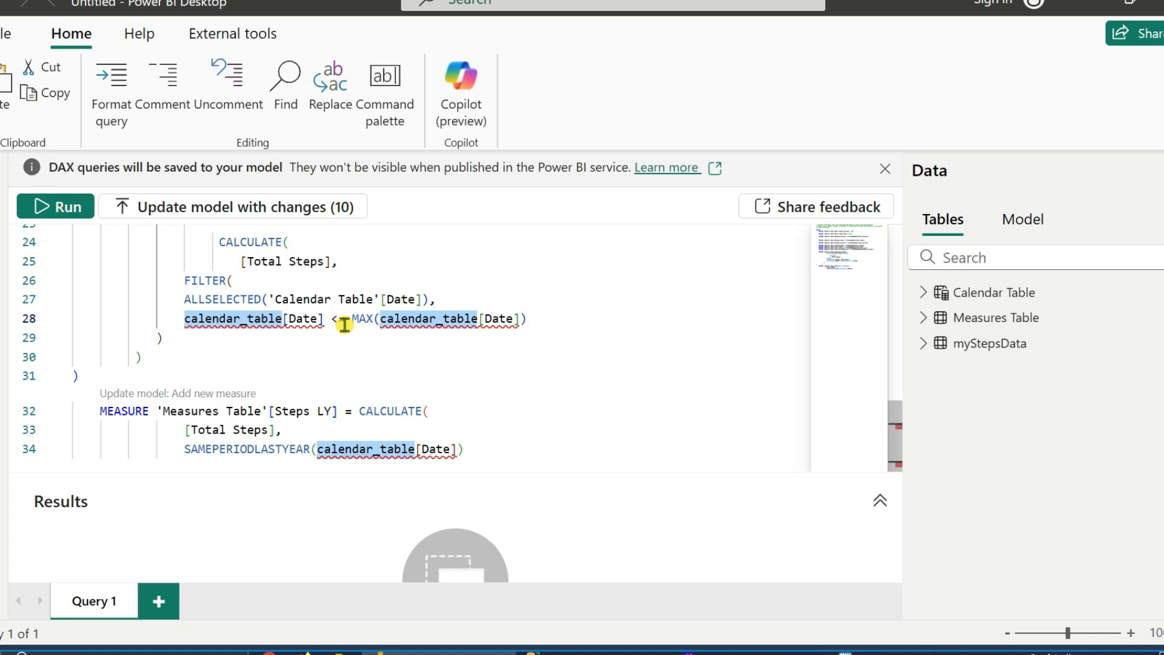
# Restore calendar_table[Date] inside ALLSELECTED and rename the Calendar Table to calendar_table to match the query's references.
pyautogui.hotkey('ctrl', 'z')
pyautogui.click(381, 353)
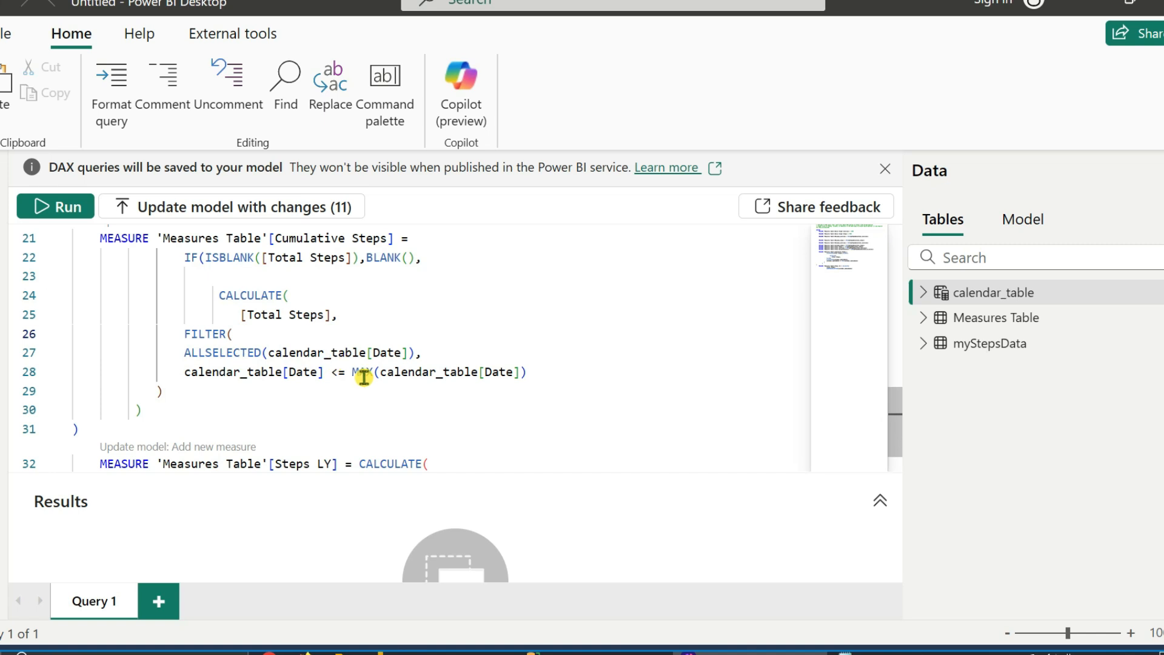
pyautogui.click(441, 415)
pyautogui.scroll(-1, 489, 400)
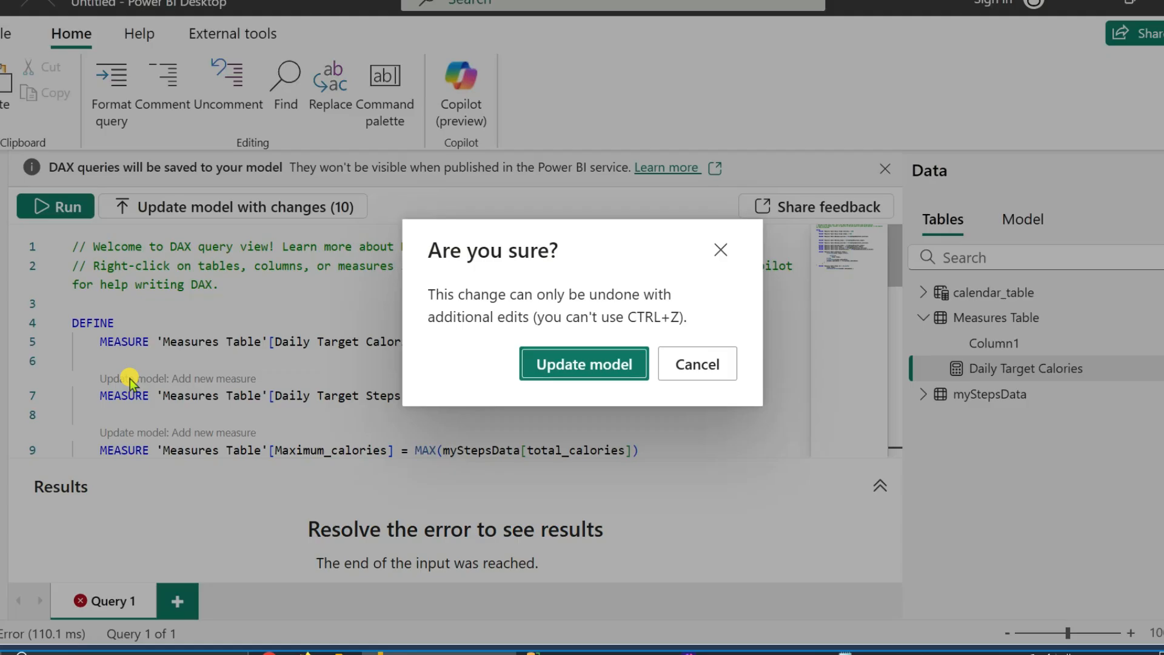
# Add the Daily Target Steps, Maximum_calories and remaining query measures to the model, confirming each model update.
pyautogui.click(552, 357)
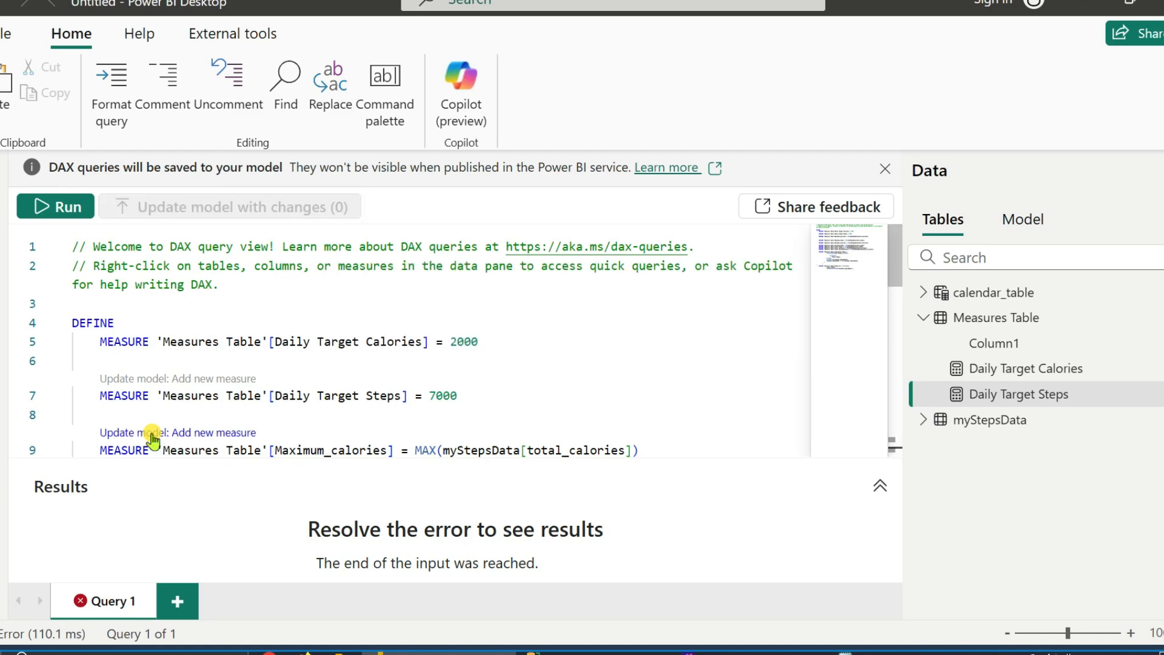
pyautogui.click(151, 416)
pyautogui.click(584, 365)
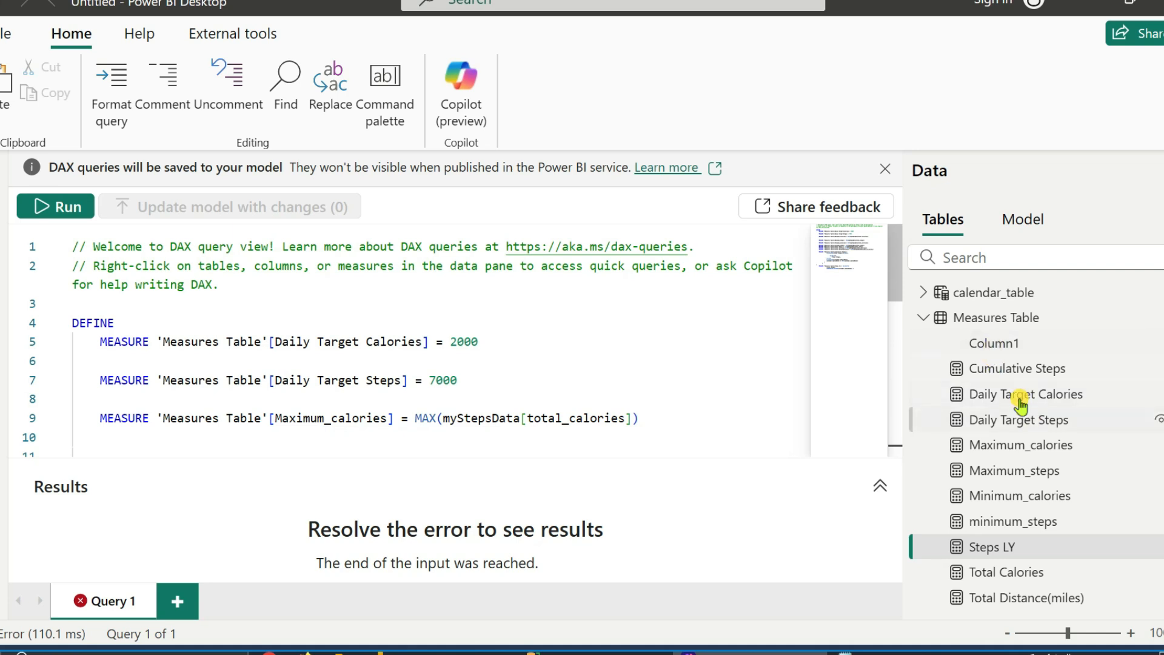
# Delete Column1 of the Measures Table from the model.
pyautogui.rightClick(1003, 343)
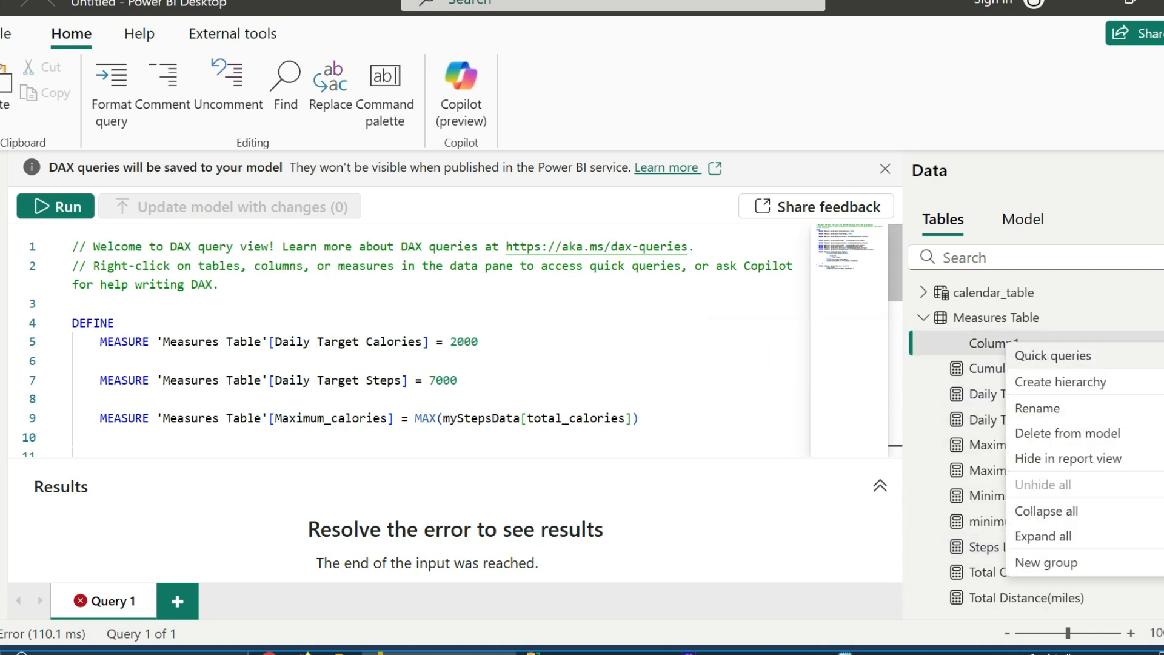
pyautogui.click(1055, 433)
pyautogui.click(706, 372)
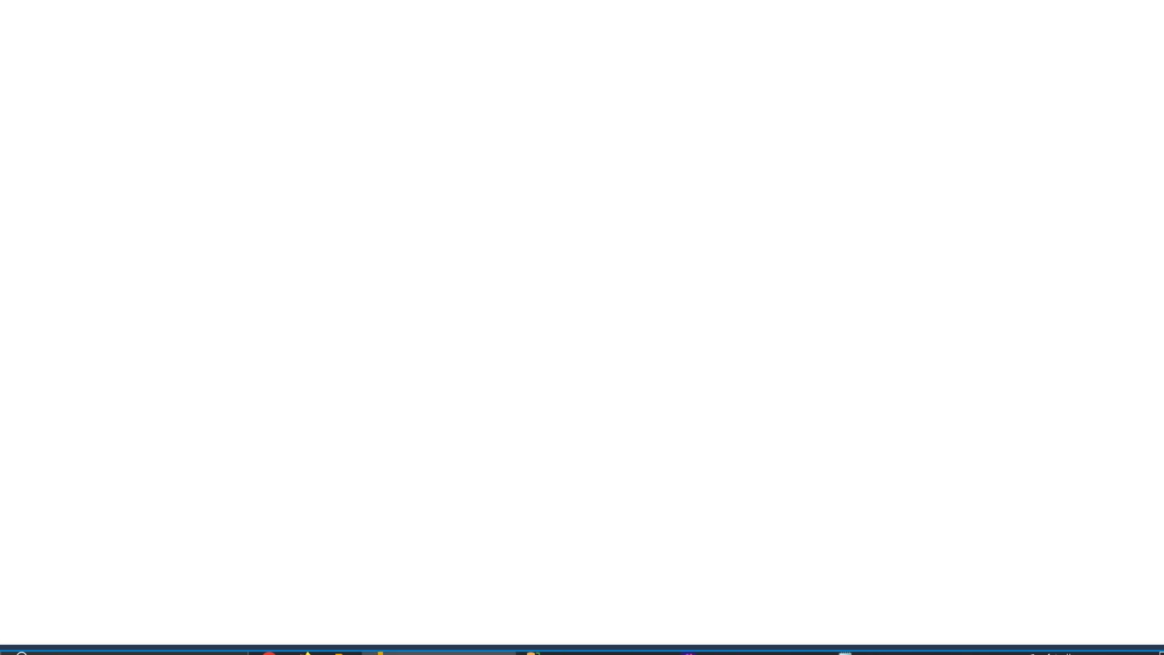
# Switch from the finished dashboard to SQL Server Management Studio and execute the WHILE loop that inserts rows into myStepsData.
pyautogui.click(479, 418)
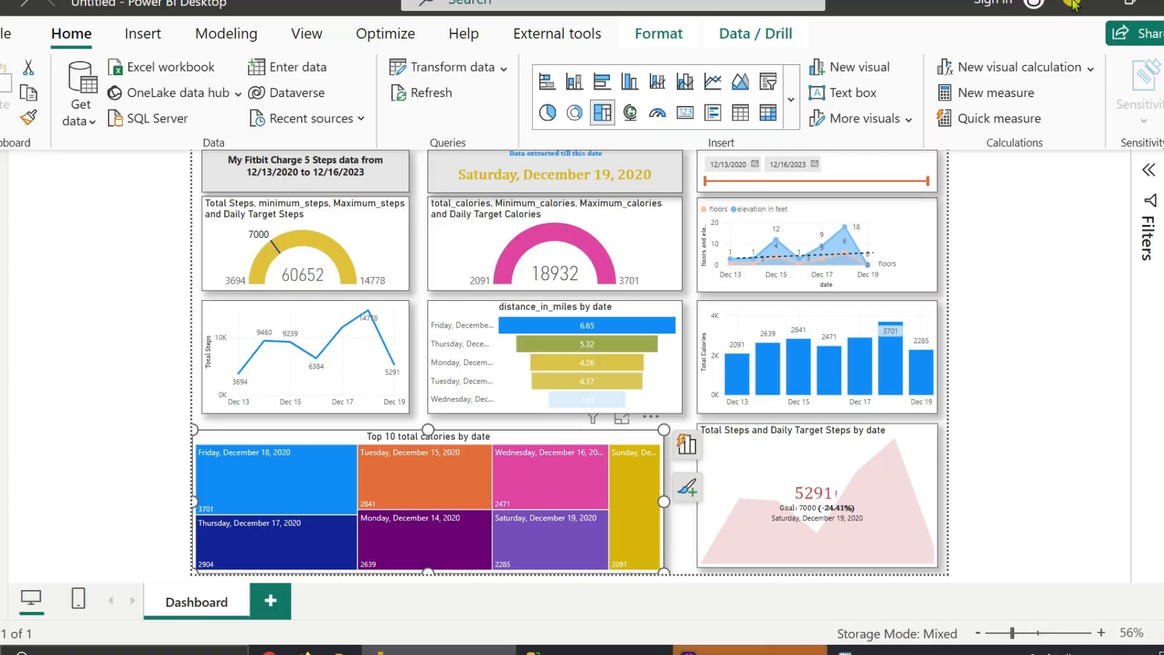
pyautogui.click(1073, 3)
pyautogui.click(240, 76)
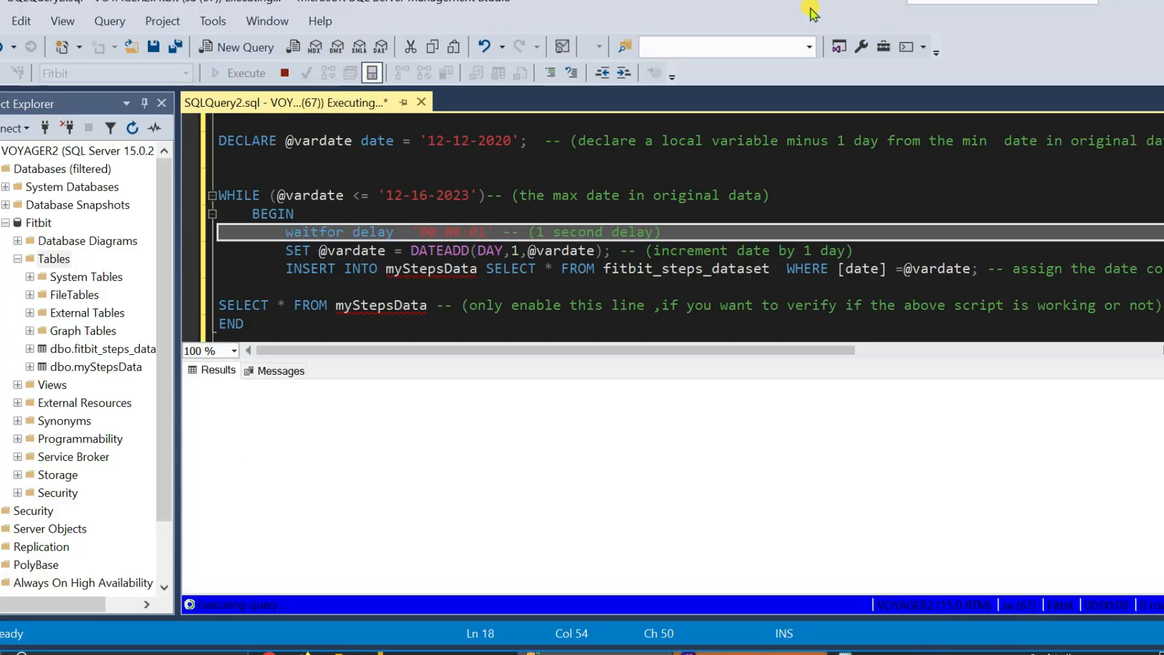
# Return to the Power BI Desktop dashboard and collapse the page formatting settings to watch the visuals refresh.
pyautogui.click(1073, 4)
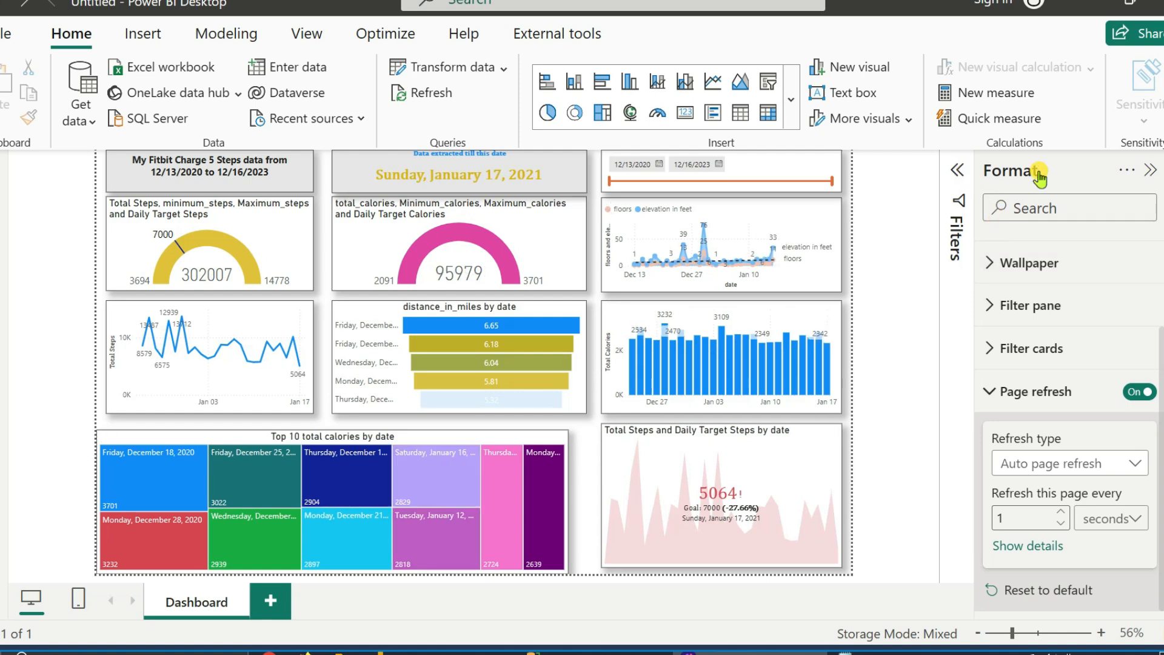
pyautogui.click(1150, 170)
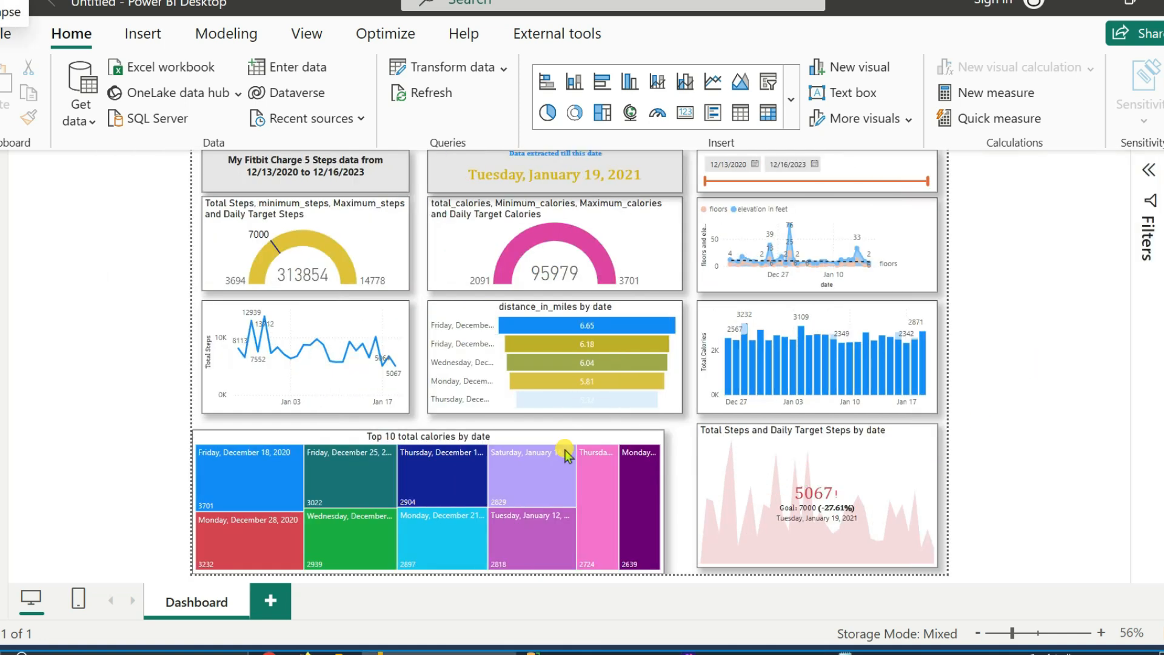